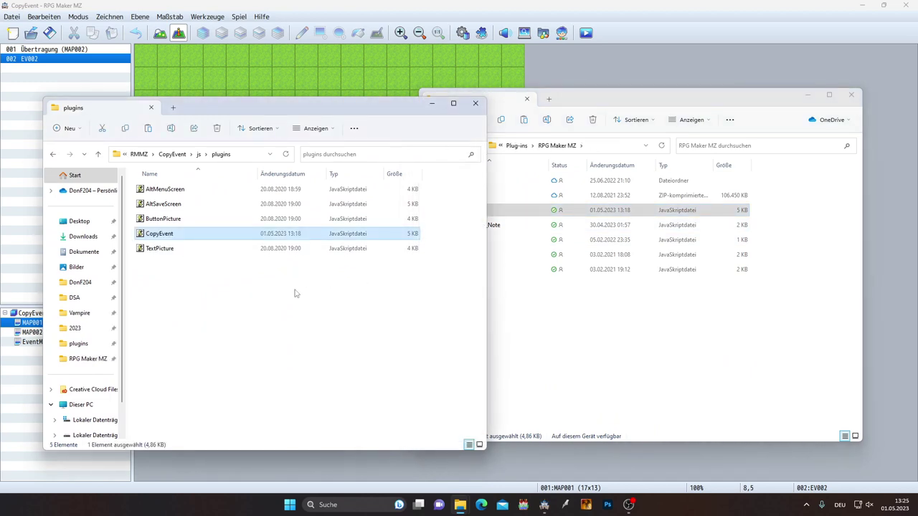
# Close both open file explorer windows and return to the MAP001 event view in RPG Maker MZ.
pyautogui.click(541, 333)
pyautogui.click(452, 204)
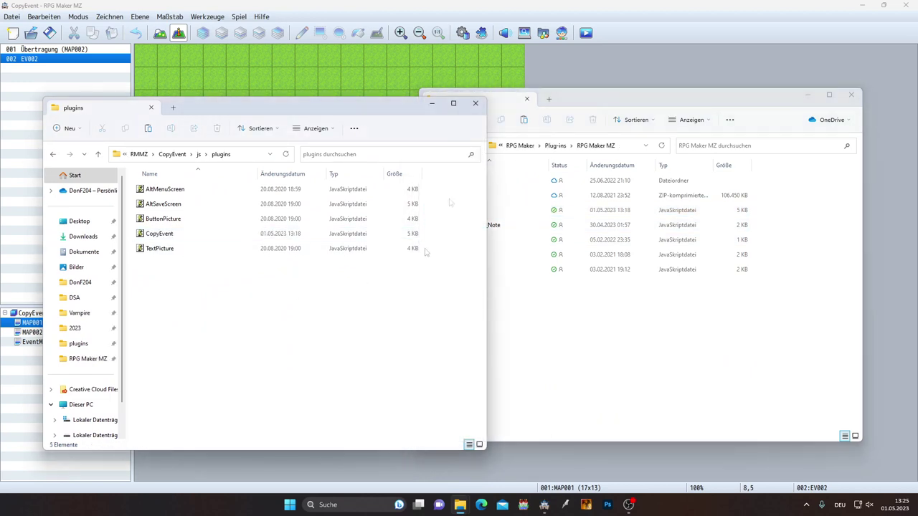
pyautogui.click(475, 106)
pyautogui.click(851, 95)
pyautogui.click(327, 200)
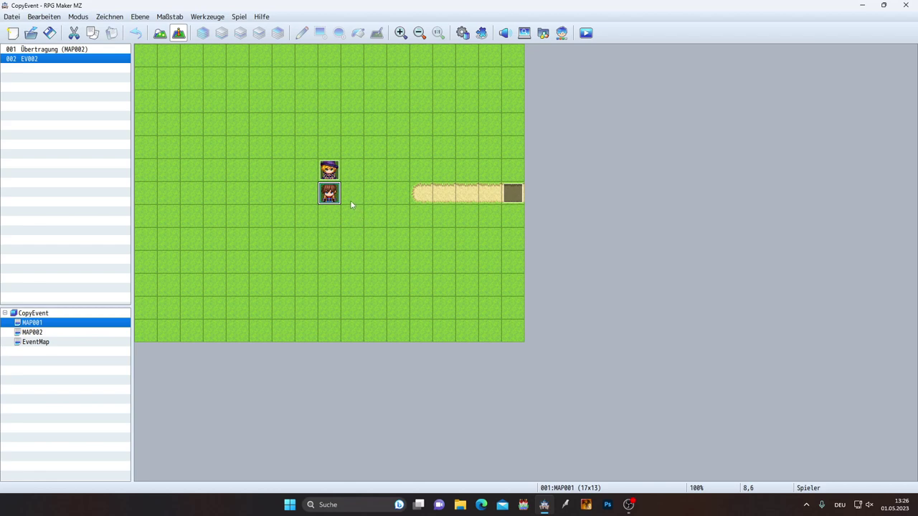
# Add the CopyEvent plug-in to the project's plug-in list with status EIN and its default parameters.
pyautogui.click(481, 32)
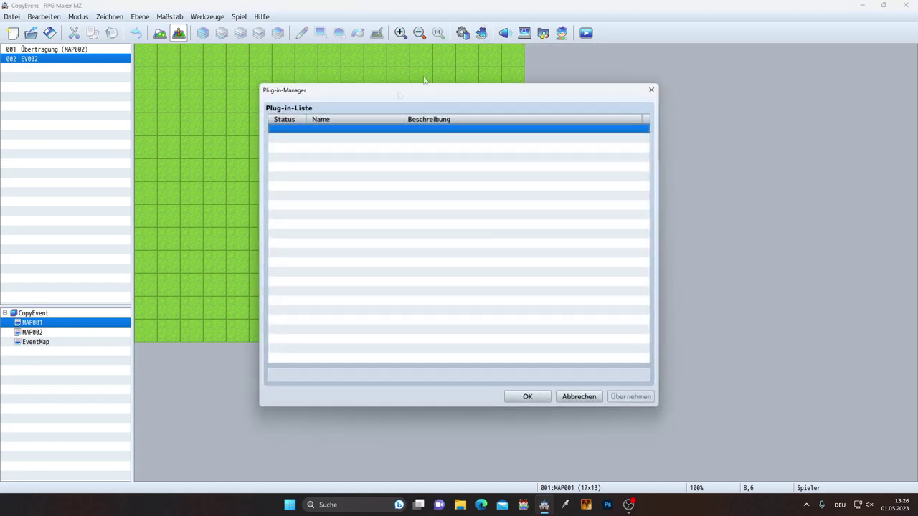
pyautogui.doubleClick(340, 130)
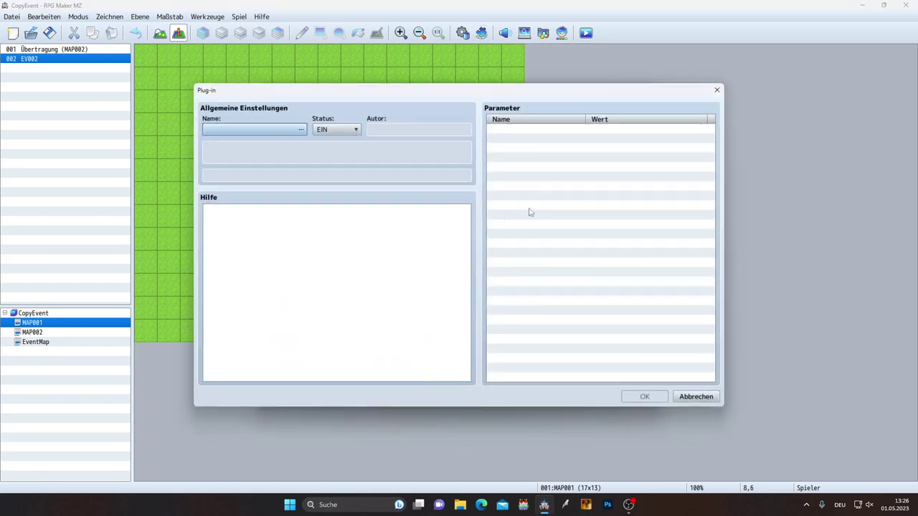
pyautogui.click(265, 132)
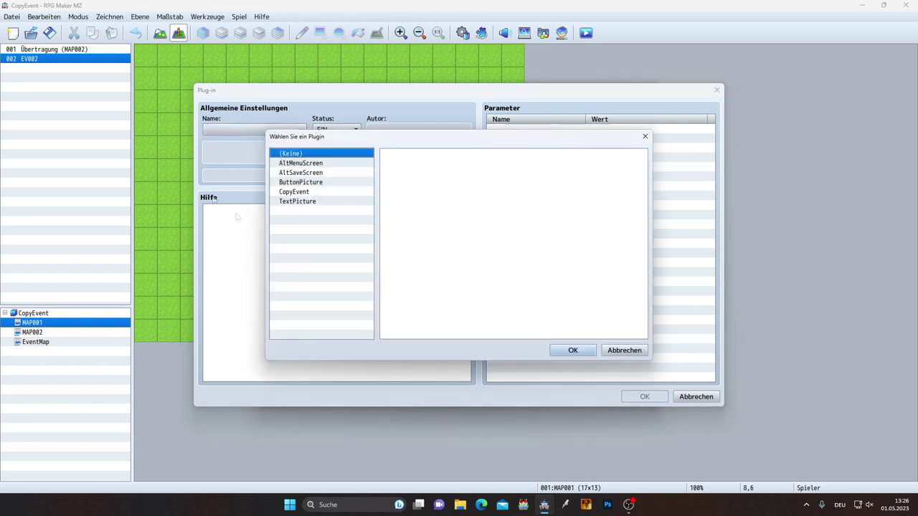
pyautogui.click(302, 192)
pyautogui.doubleClick(300, 192)
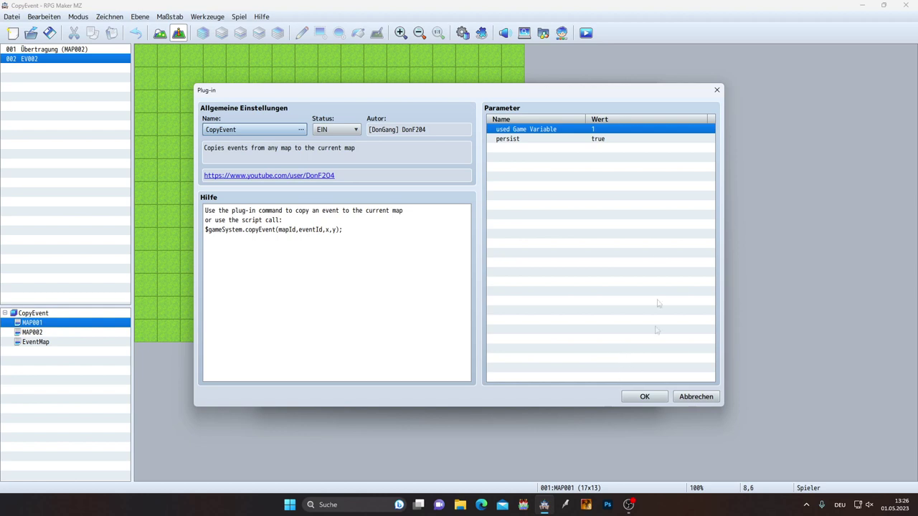
pyautogui.click(643, 399)
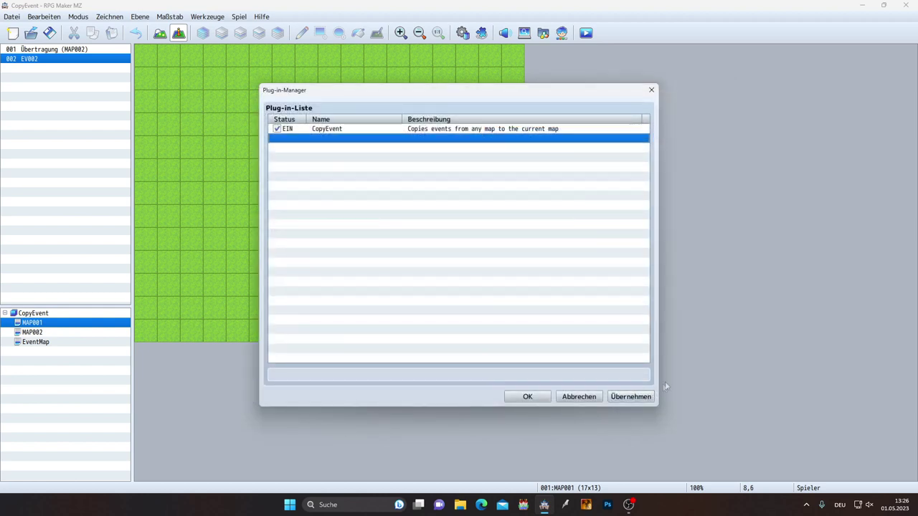
pyautogui.click(632, 402)
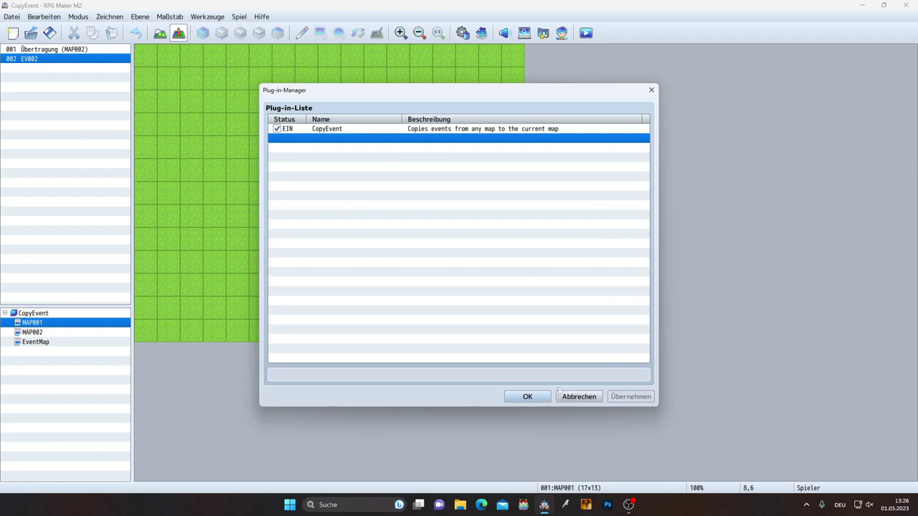
pyautogui.click(529, 397)
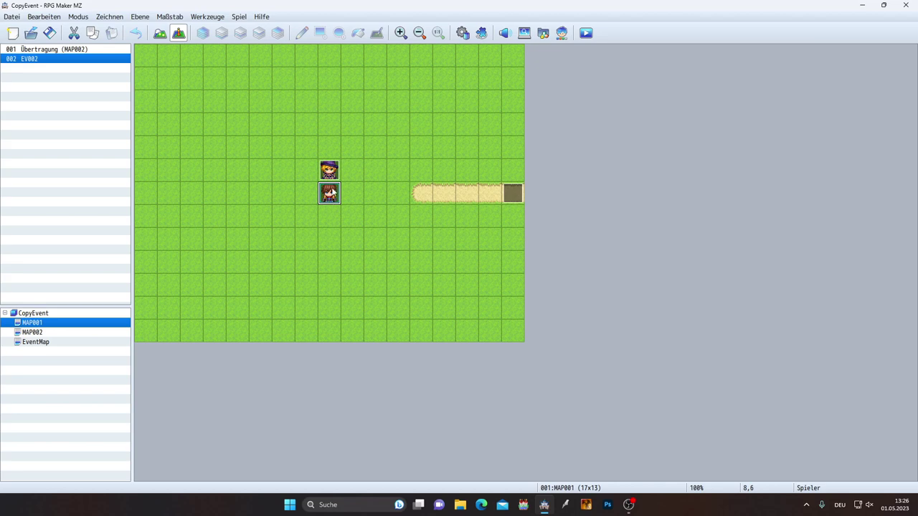
# Start a plug-in command in the witch event EV002 on MAP001, using the CopyEvent plug-in's Copy Event command.
pyautogui.doubleClick(329, 171)
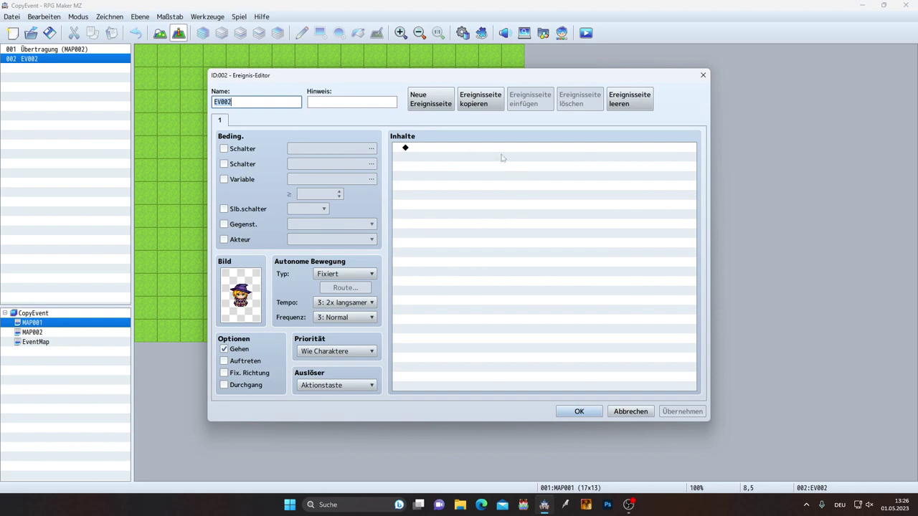
pyautogui.doubleClick(433, 150)
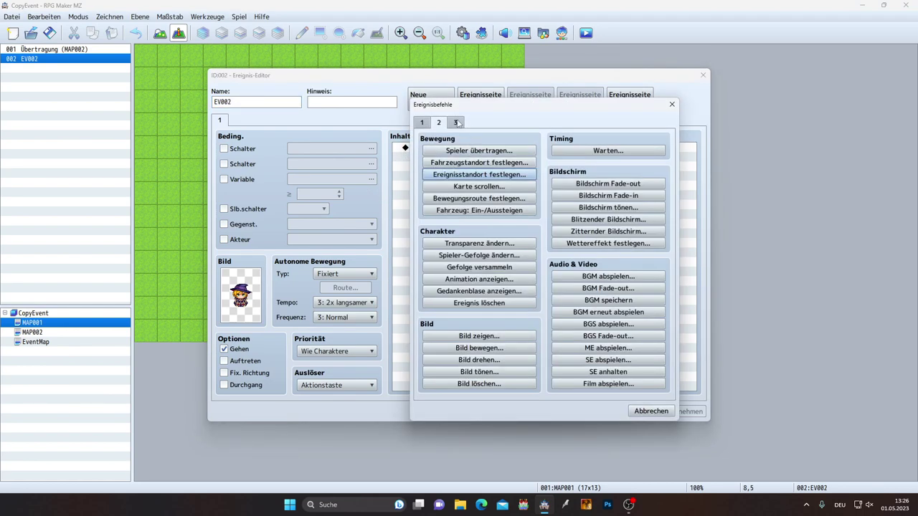
pyautogui.click(458, 122)
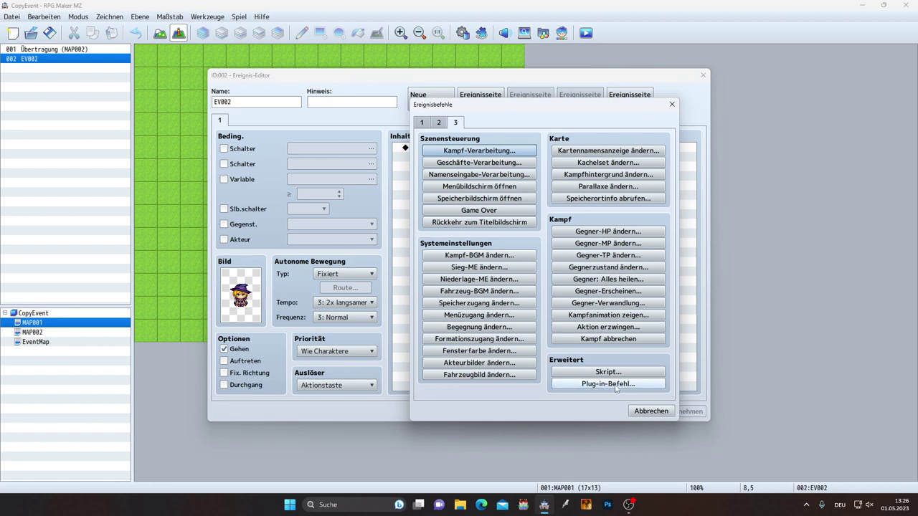
pyautogui.click(616, 385)
pyautogui.click(514, 177)
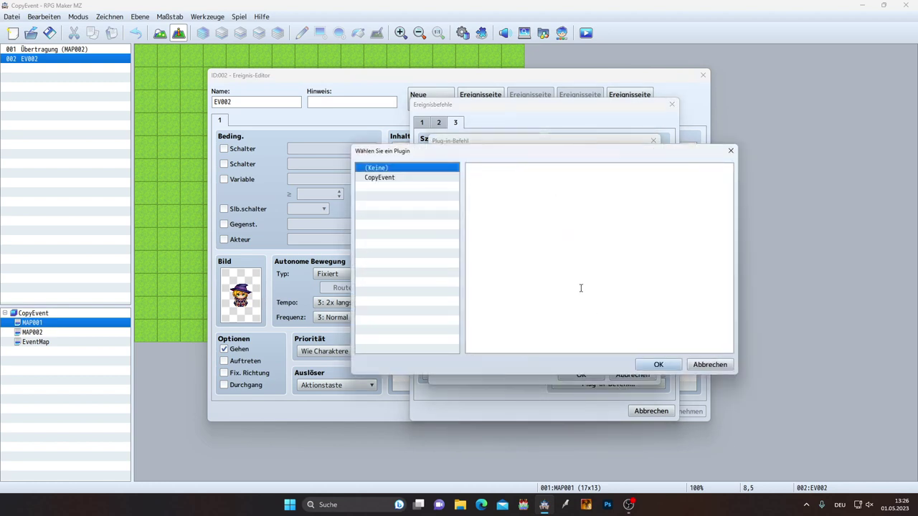
pyautogui.click(404, 180)
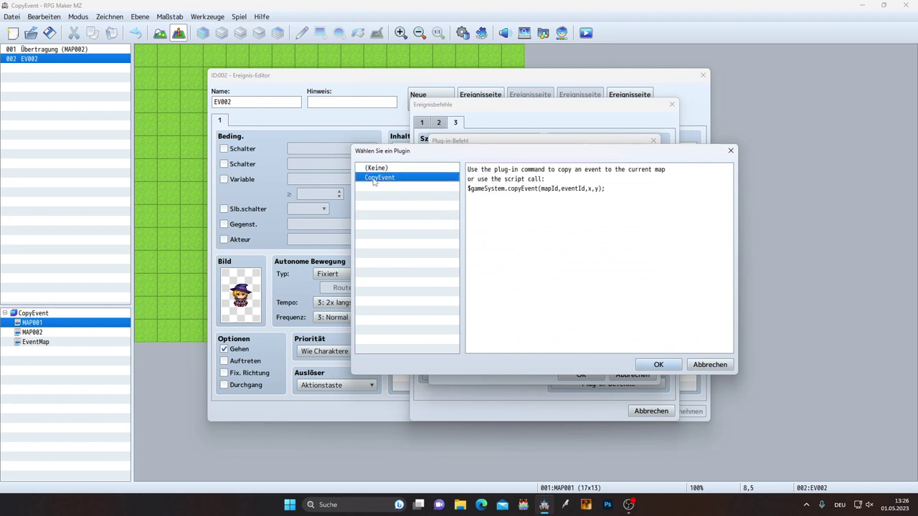
pyautogui.doubleClick(379, 180)
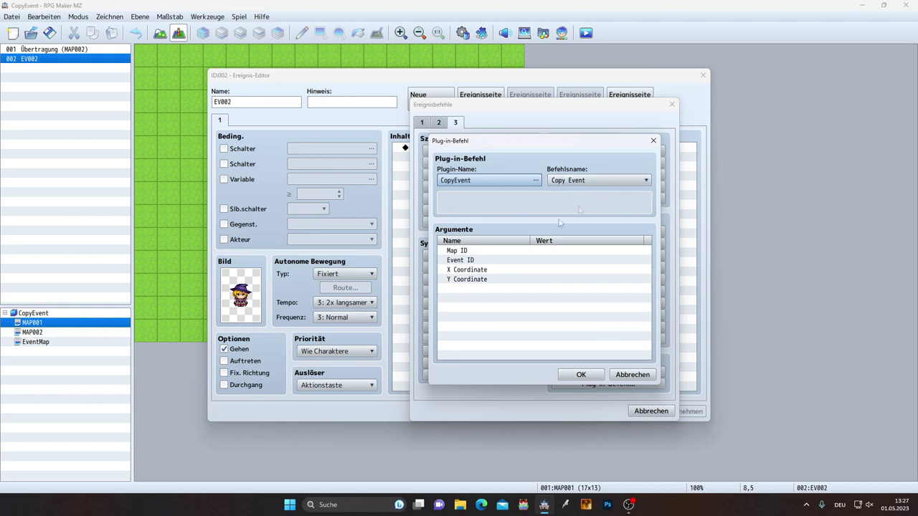
# Review the map, event and coordinate arguments, leave them empty, and save the Copy Event command in EV002.
pyautogui.click(465, 252)
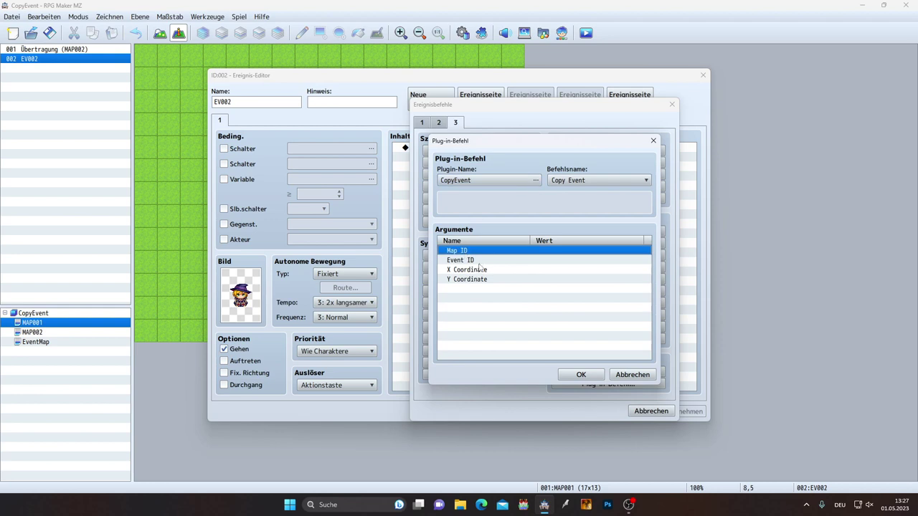
pyautogui.click(478, 261)
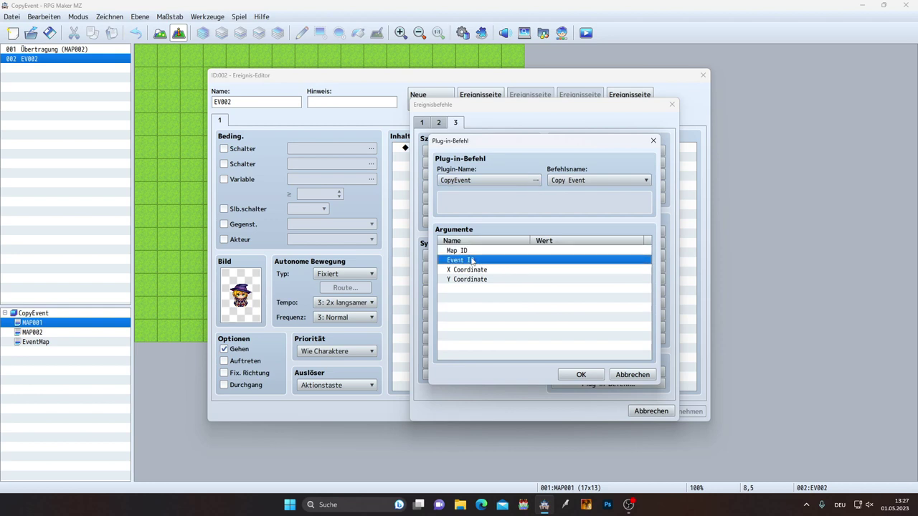
pyautogui.click(478, 279)
pyautogui.click(477, 271)
pyautogui.click(478, 280)
pyautogui.click(581, 375)
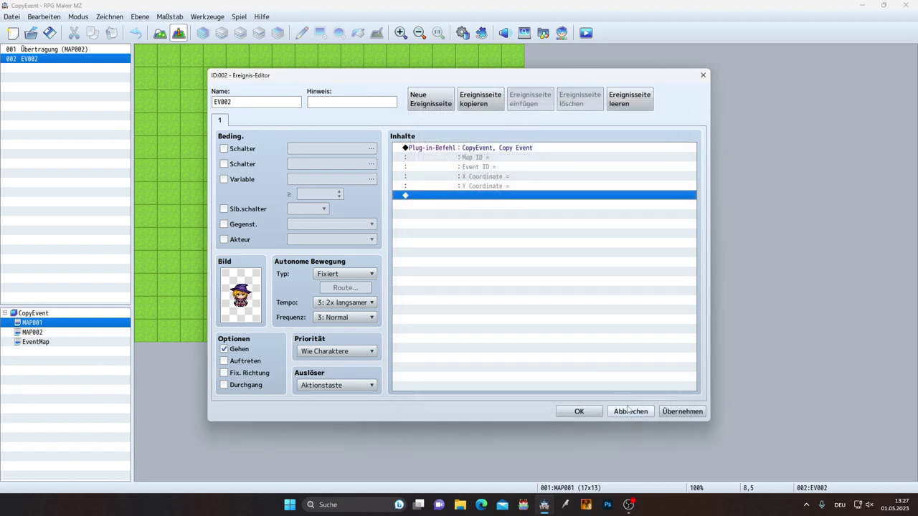
pyautogui.click(579, 413)
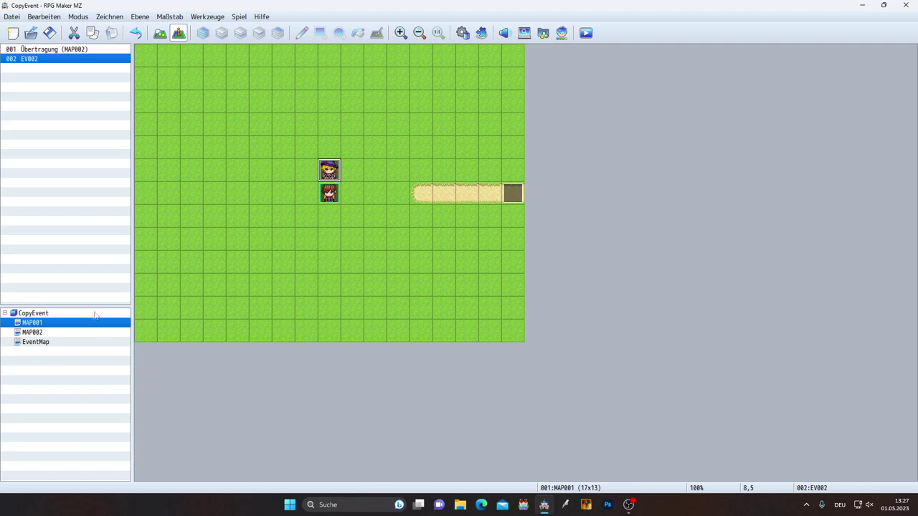
# Check the map ID of EventMap in its map properties.
pyautogui.click(60, 343)
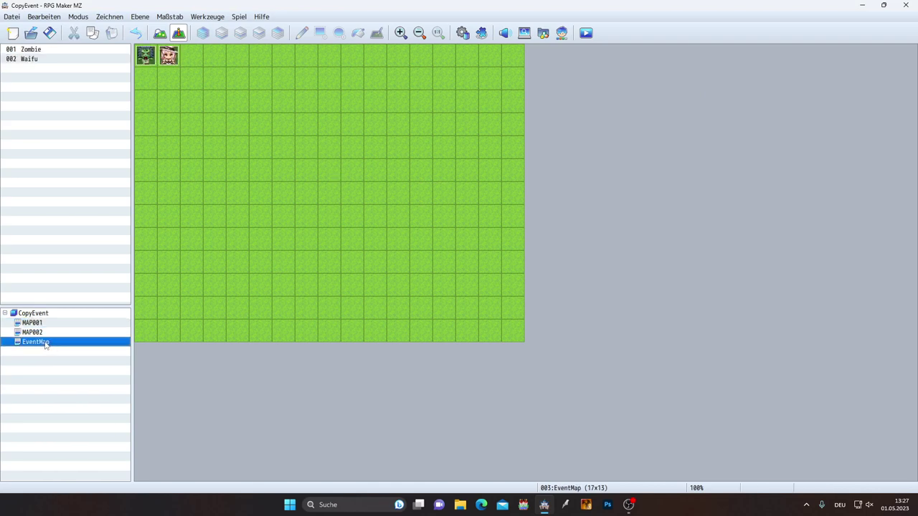
pyautogui.rightClick(41, 345)
pyautogui.click(61, 349)
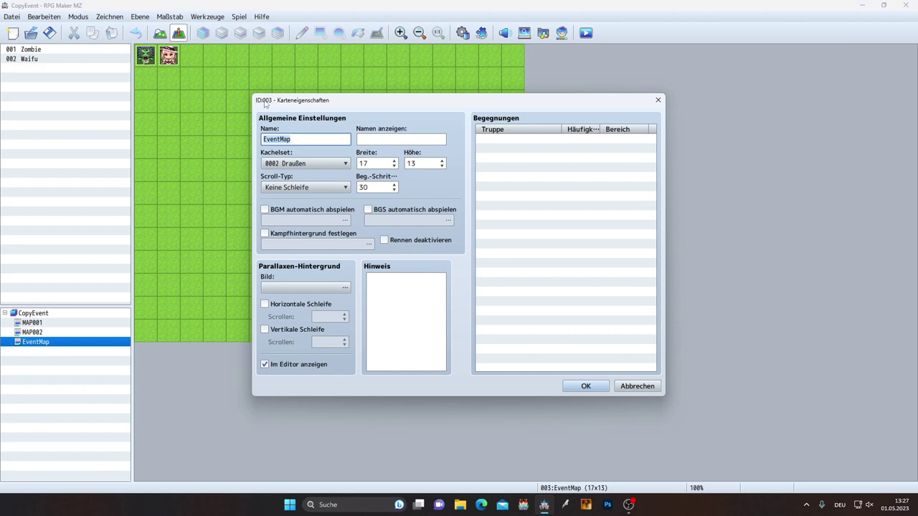
pyautogui.click(586, 386)
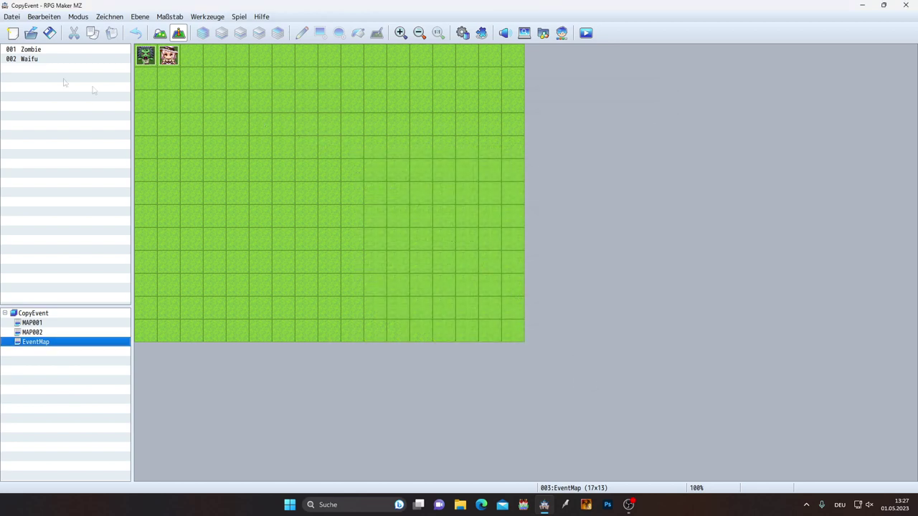
# Check the IDs of the Zombie and Waifu events on EventMap, inspecting Waifu in the event editor.
pyautogui.click(33, 54)
pyautogui.click(28, 62)
pyautogui.click(20, 51)
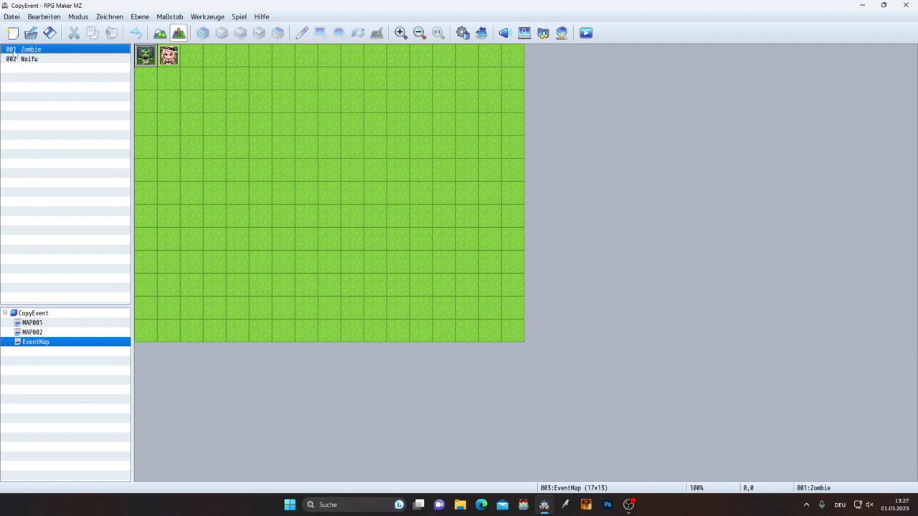
pyautogui.click(31, 62)
pyautogui.doubleClick(25, 61)
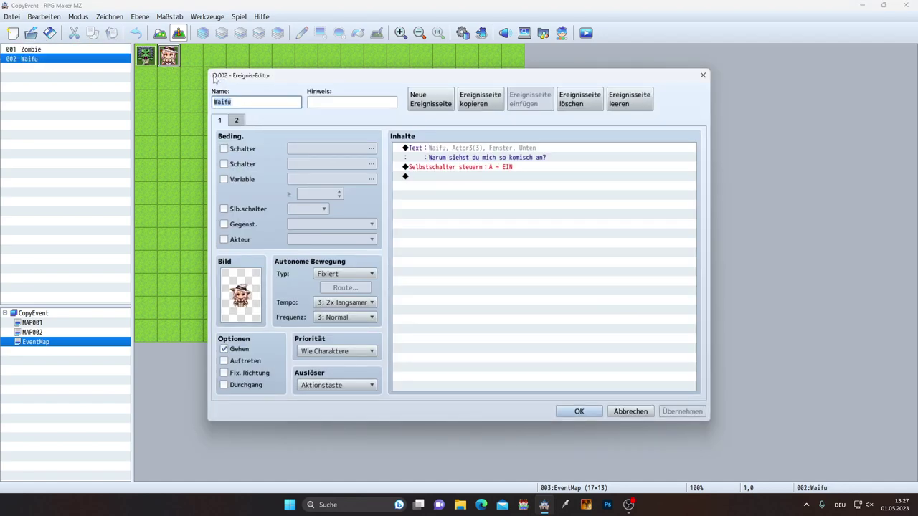
pyautogui.click(579, 412)
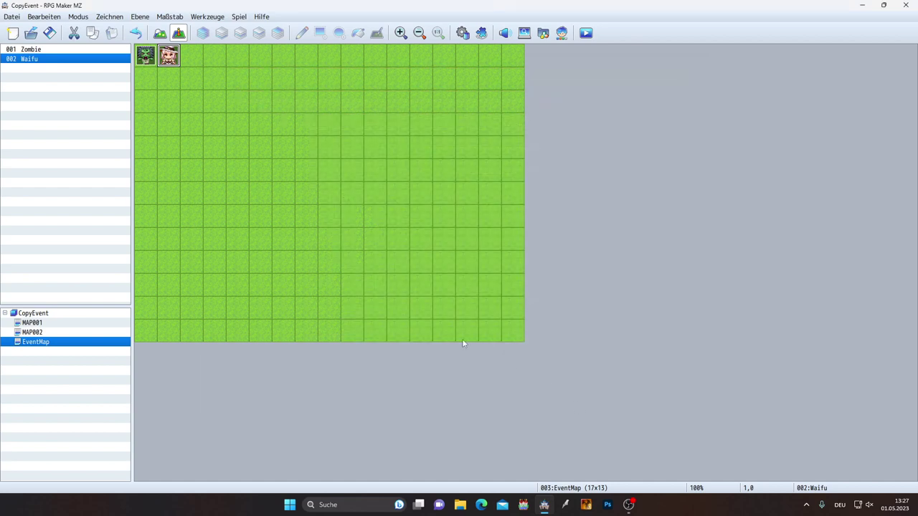
# Set Map ID to 3 and Event ID to 2 in the Copy Event command of MAP001's witch event EV002.
pyautogui.click(47, 324)
pyautogui.doubleClick(328, 170)
pyautogui.doubleClick(468, 147)
pyautogui.click(500, 252)
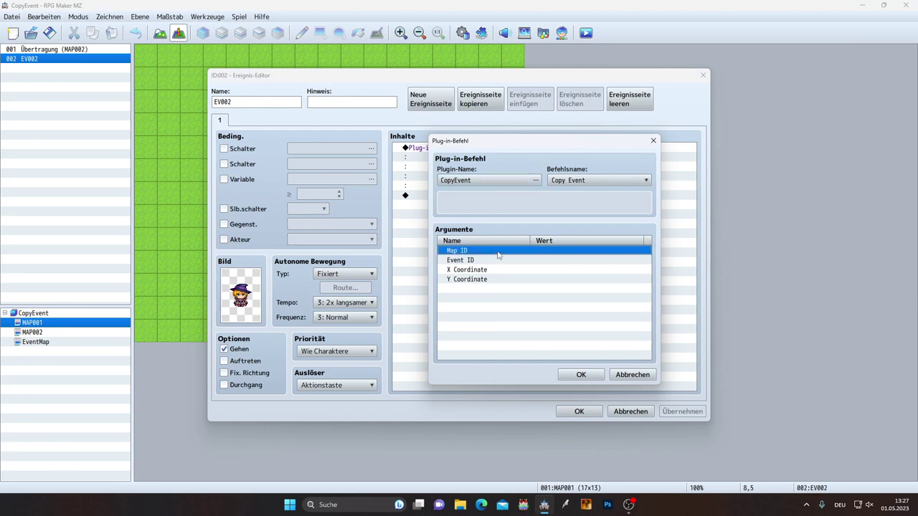
pyautogui.doubleClick(533, 252)
pyautogui.write('3')
pyautogui.click(574, 304)
pyautogui.doubleClick(543, 260)
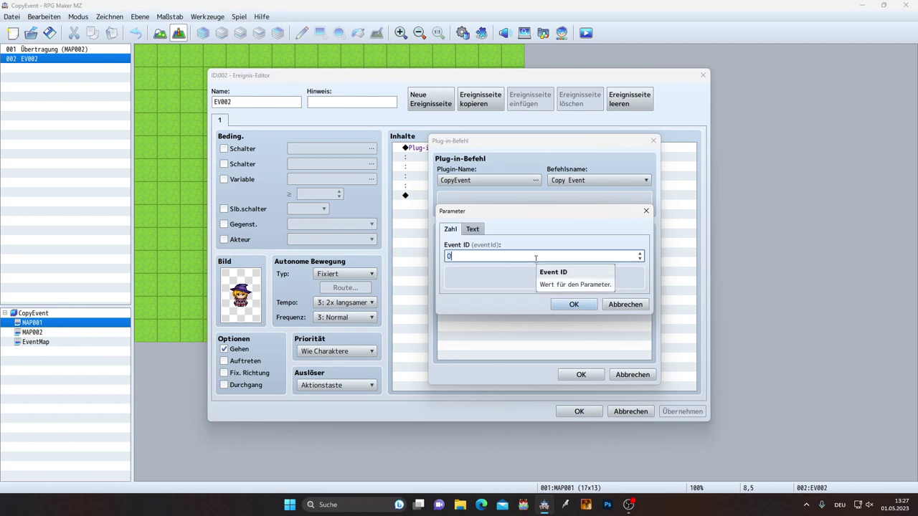
pyautogui.write('2')
pyautogui.click(574, 304)
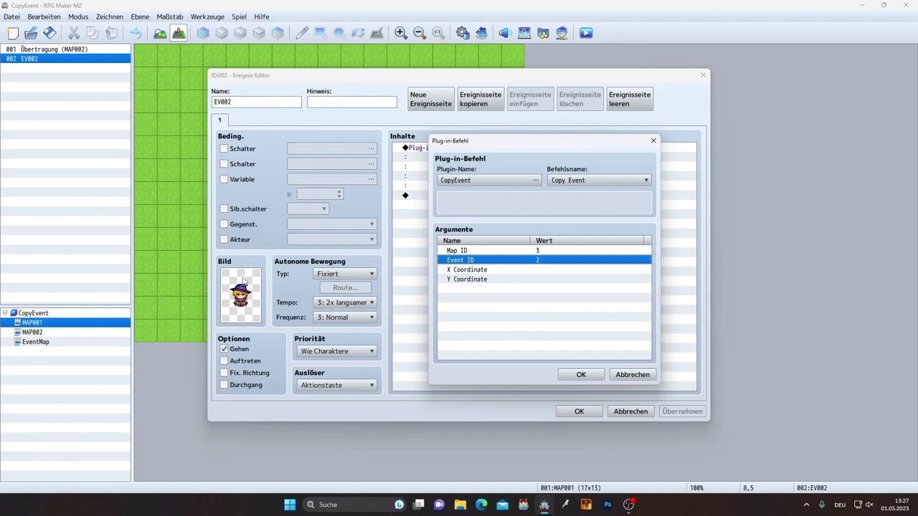
# Set the Copy Event command's X Coordinate to 9 and Y Coordinate to 5, and save the event.
pyautogui.click(550, 271)
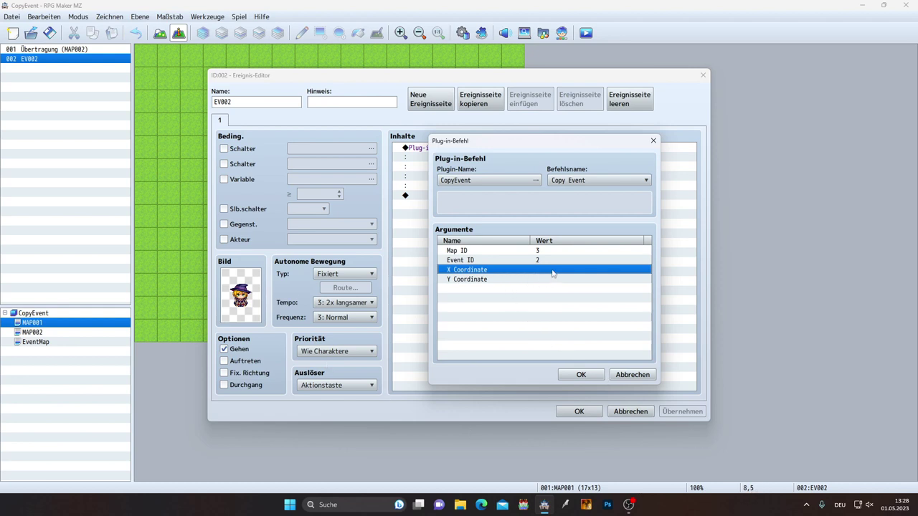
pyautogui.doubleClick(553, 273)
pyautogui.click(574, 304)
pyautogui.doubleClick(541, 282)
pyautogui.write('5')
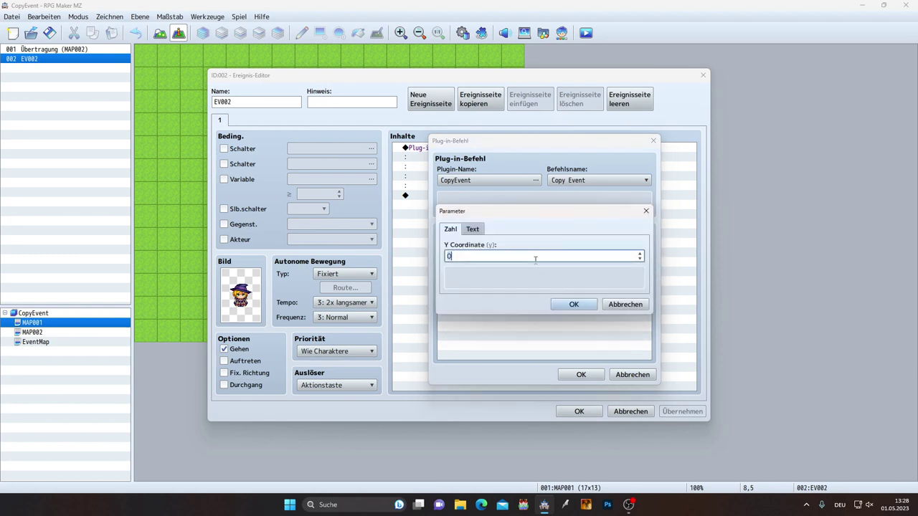
pyautogui.click(574, 304)
pyautogui.click(580, 375)
pyautogui.click(681, 413)
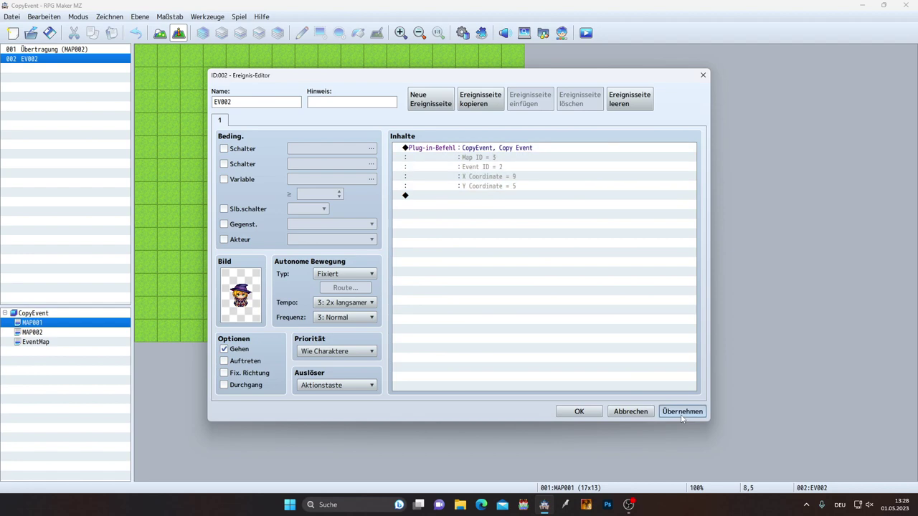
pyautogui.click(579, 413)
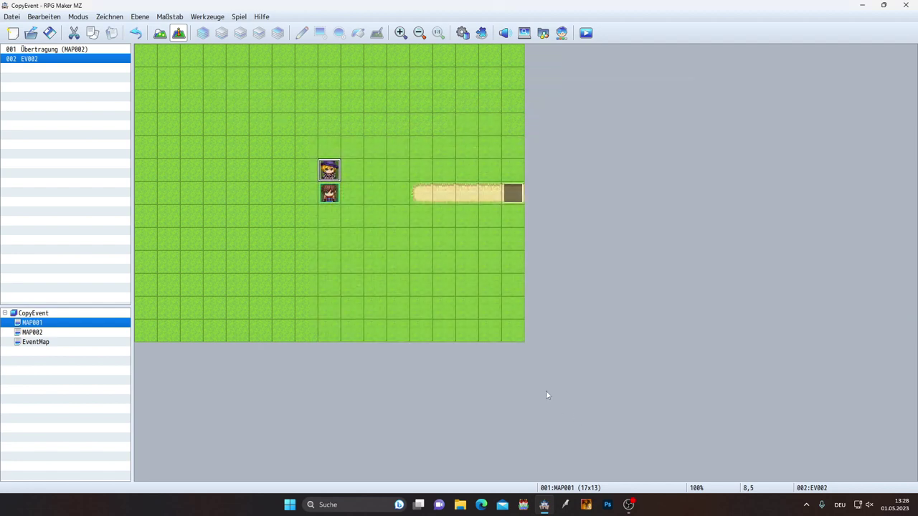
# Save the project and playtest it, triggering the witch event and talking to the copied Waifu.
pyautogui.click(50, 33)
pyautogui.click(586, 33)
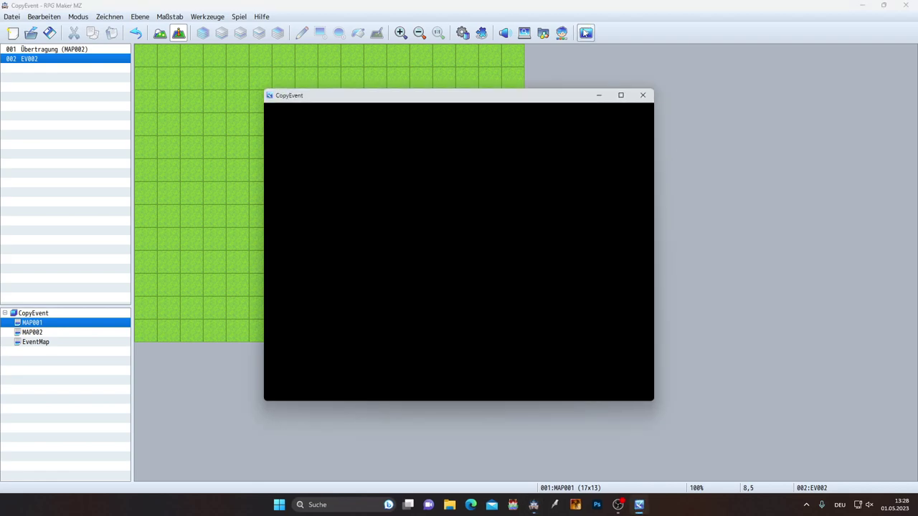
pyautogui.press('Up')
pyautogui.press('Return')
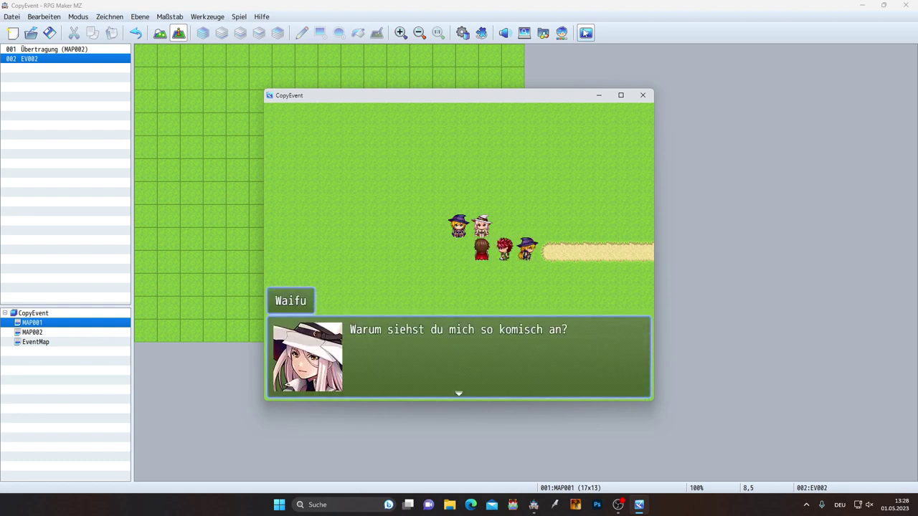
pyautogui.press('Return')
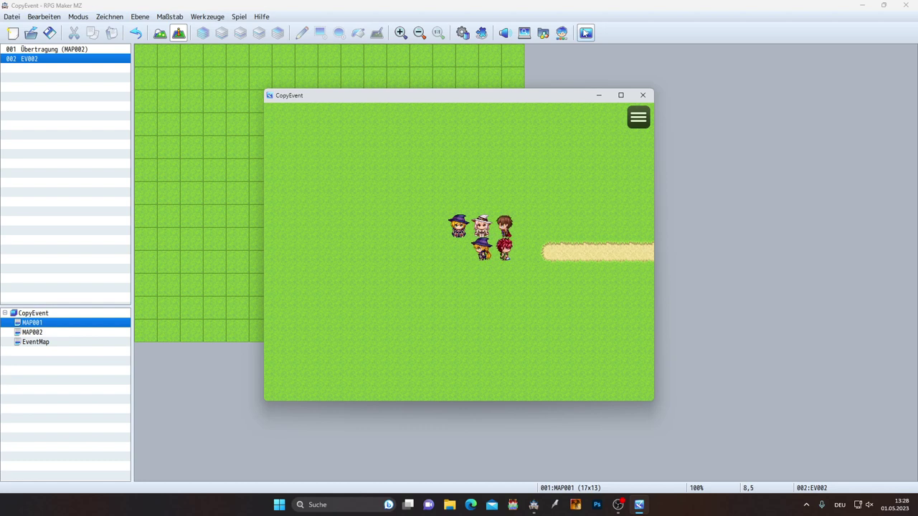
# Save the running playtest game with Speichern, with the copied Waifu present on the map.
pyautogui.press('Return')
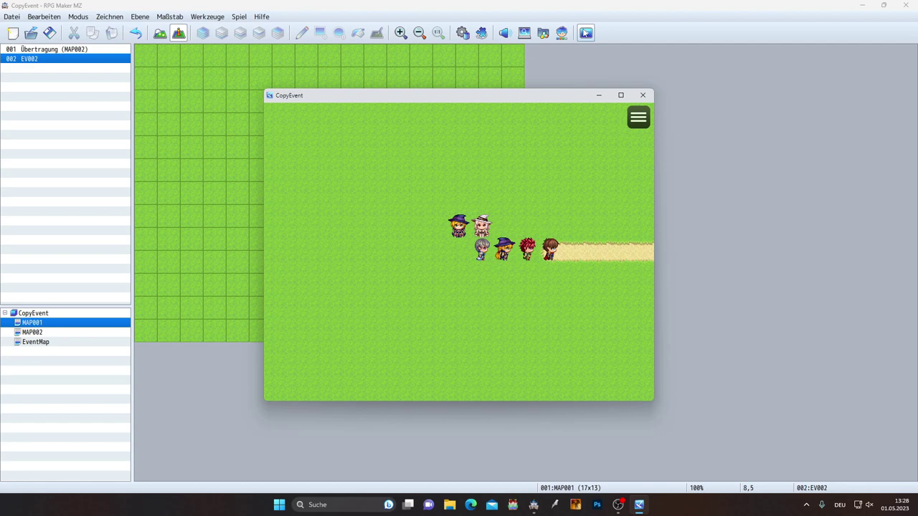
pyautogui.press('Escape')
pyautogui.press('Down')
pyautogui.press('Down')
pyautogui.press('Down')
pyautogui.press('Down')
pyautogui.press('Down')
pyautogui.press('Down')
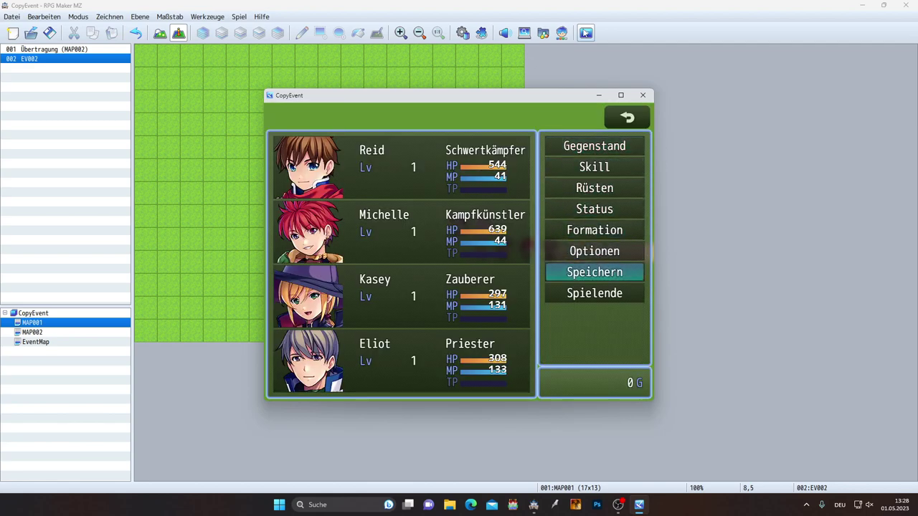
pyautogui.press('Return')
pyautogui.press('Up')
pyautogui.press('Escape')
# Quit the game with Spielende to the title screen and continue from the saved game.
pyautogui.press('Down')
pyautogui.press('Return')
pyautogui.press('Return')
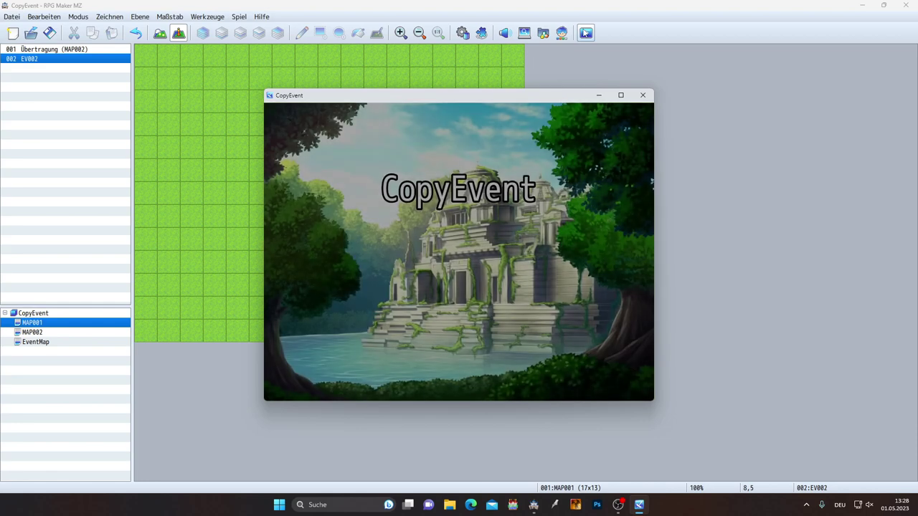
pyautogui.press('Return')
pyautogui.press('Return')
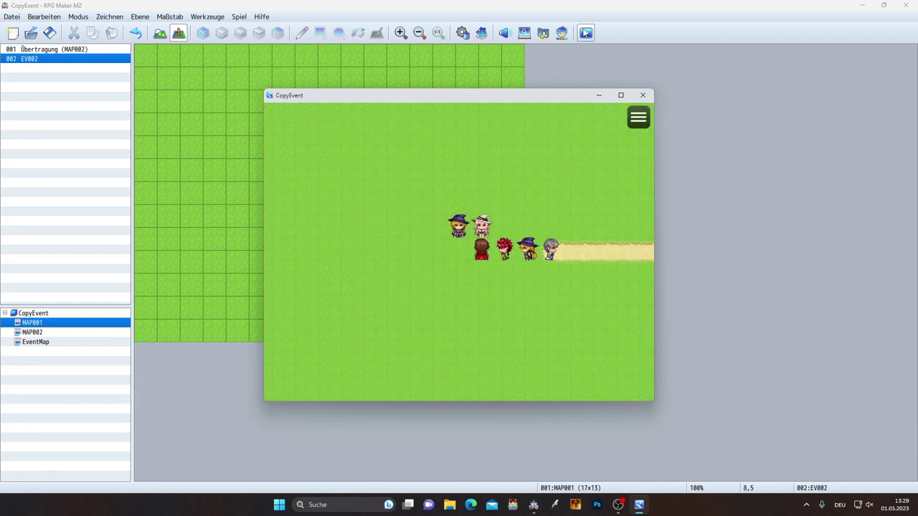
# Test the copied Waifu in the loaded game, walk along the path to MAP002 and back, and end the playtest.
pyautogui.press('Return')
pyautogui.press('Right')
pyautogui.press('Right')
pyautogui.press('Right')
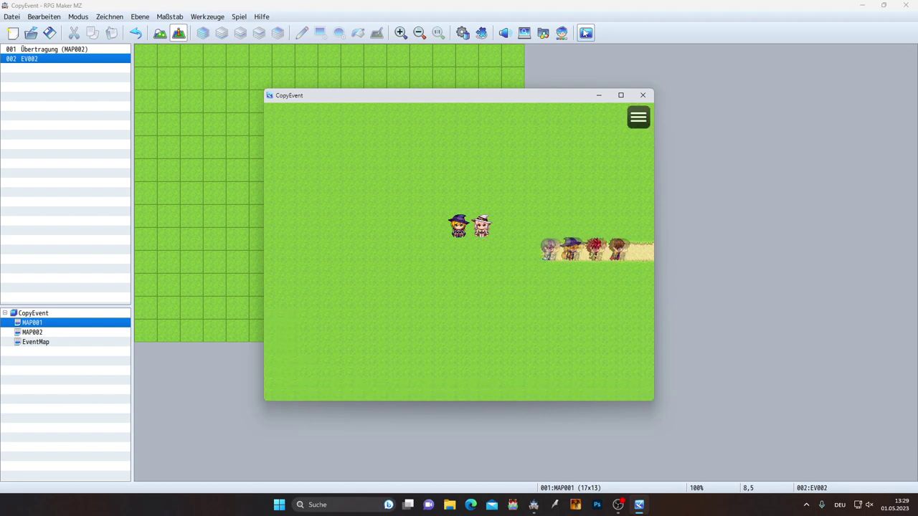
pyautogui.press('Left')
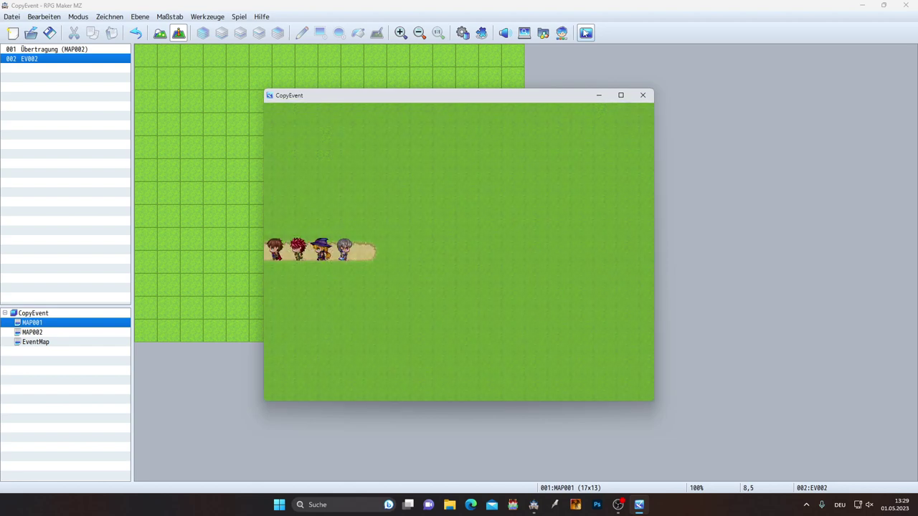
pyautogui.press('Left')
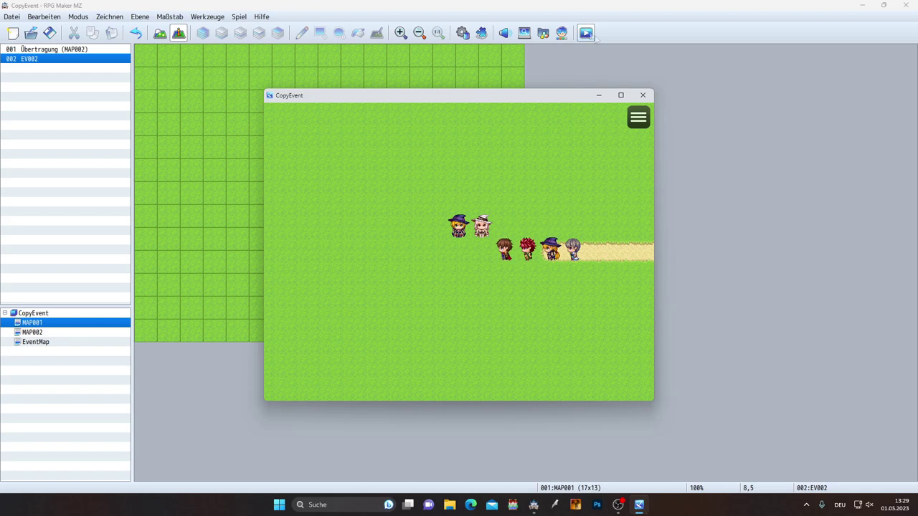
pyautogui.click(643, 95)
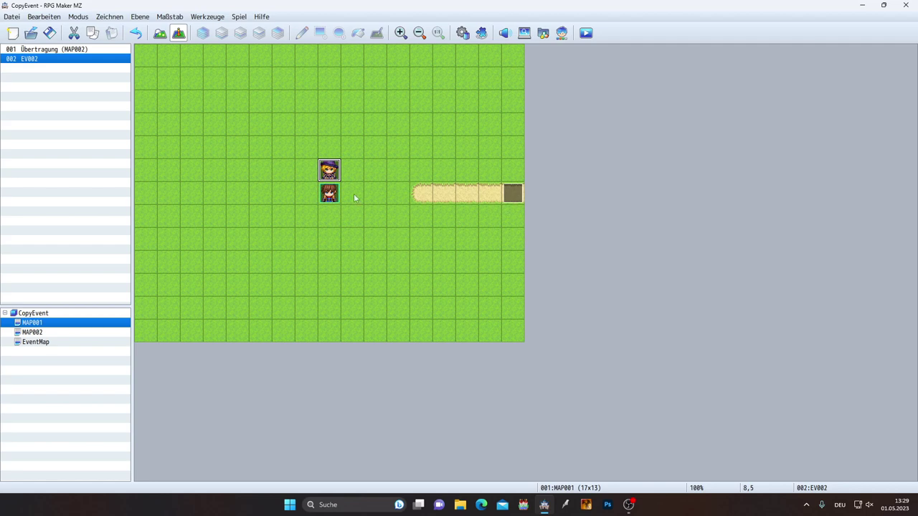
# Set Event ID to 1 in the Copy Event command of MAP001's witch event EV002, and save the event.
pyautogui.click(54, 343)
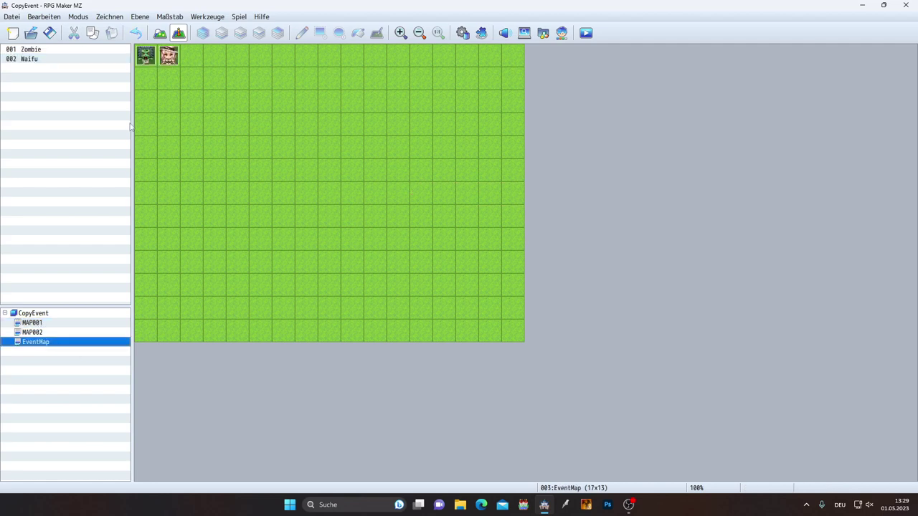
pyautogui.click(58, 324)
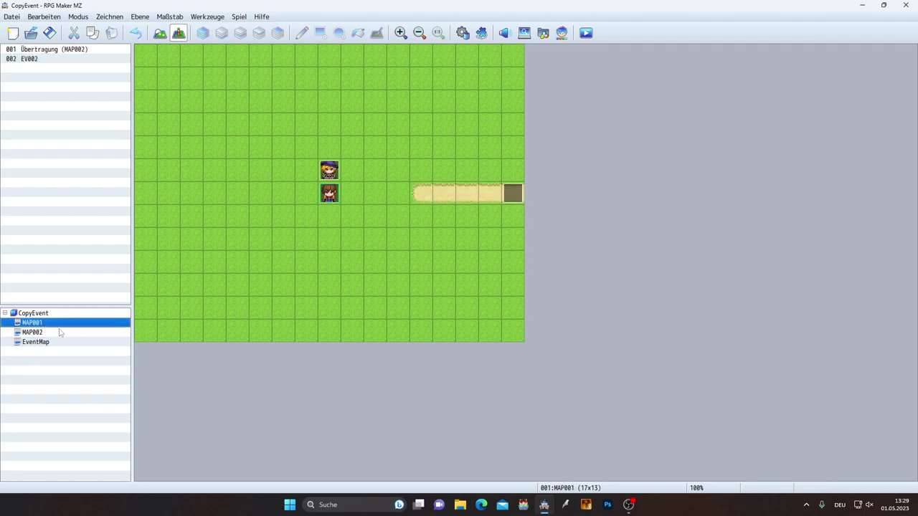
pyautogui.doubleClick(328, 170)
pyautogui.click(449, 150)
pyautogui.doubleClick(449, 150)
pyautogui.doubleClick(538, 250)
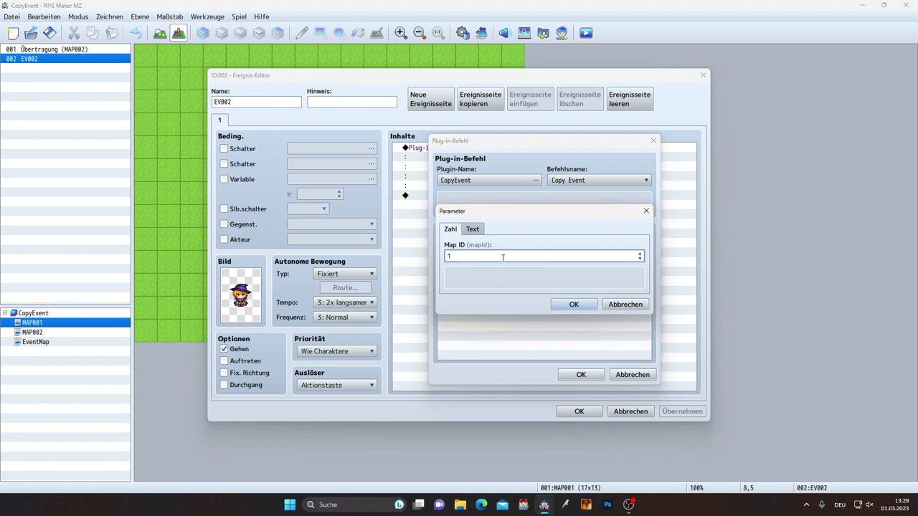
pyautogui.write('1')
pyautogui.click(626, 304)
pyautogui.doubleClick(541, 260)
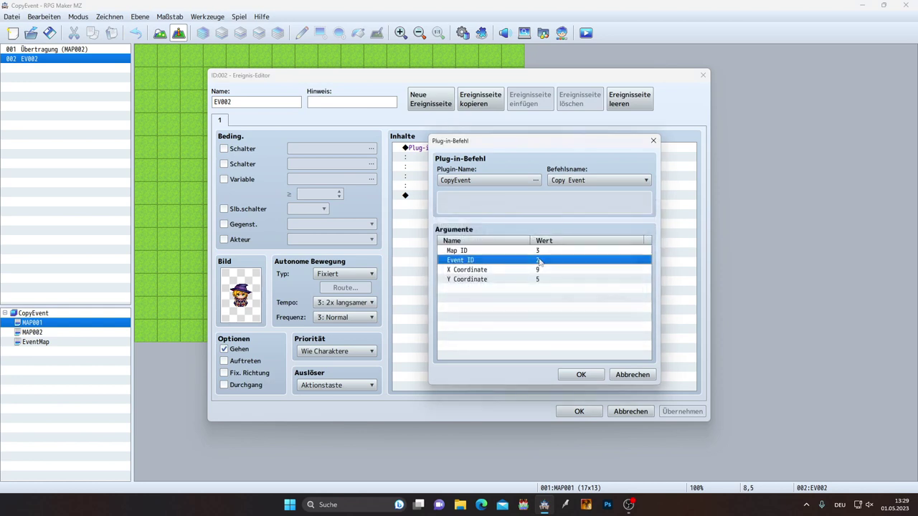
pyautogui.write('1')
pyautogui.click(576, 306)
pyautogui.click(581, 375)
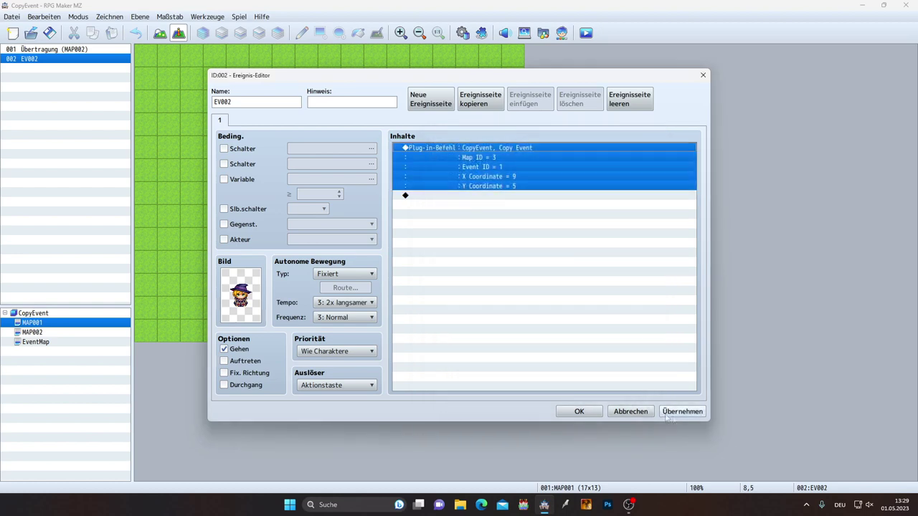
pyautogui.click(573, 418)
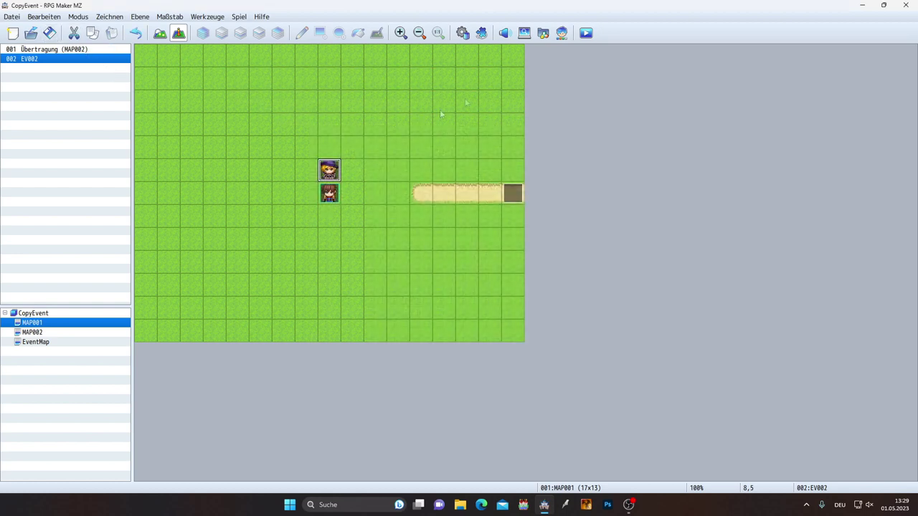
# Playtest the project, run into the copied Zombie to start its battle, and close the playtest.
pyautogui.click(586, 33)
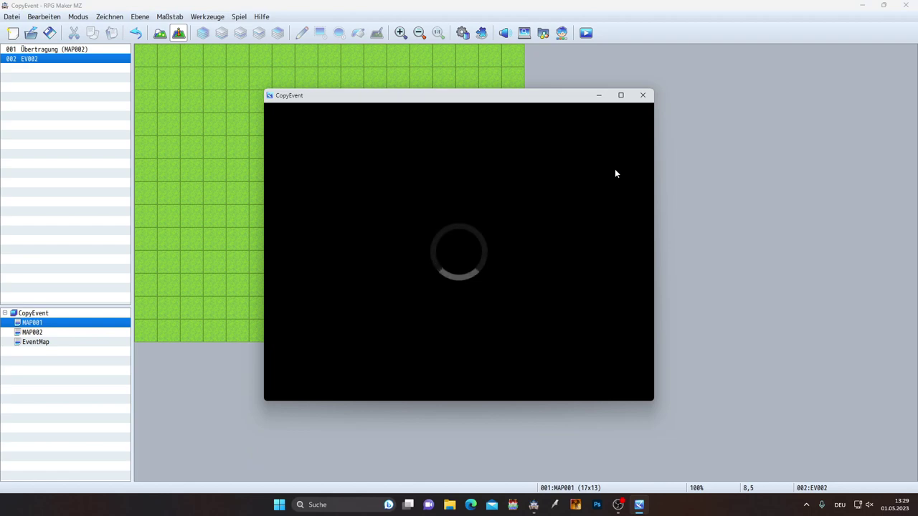
pyautogui.press('Return')
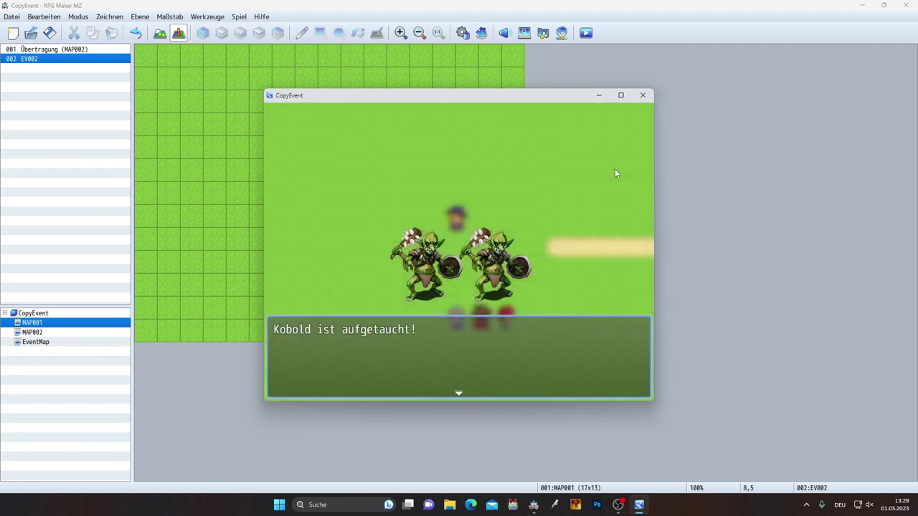
pyautogui.click(615, 173)
pyautogui.click(642, 95)
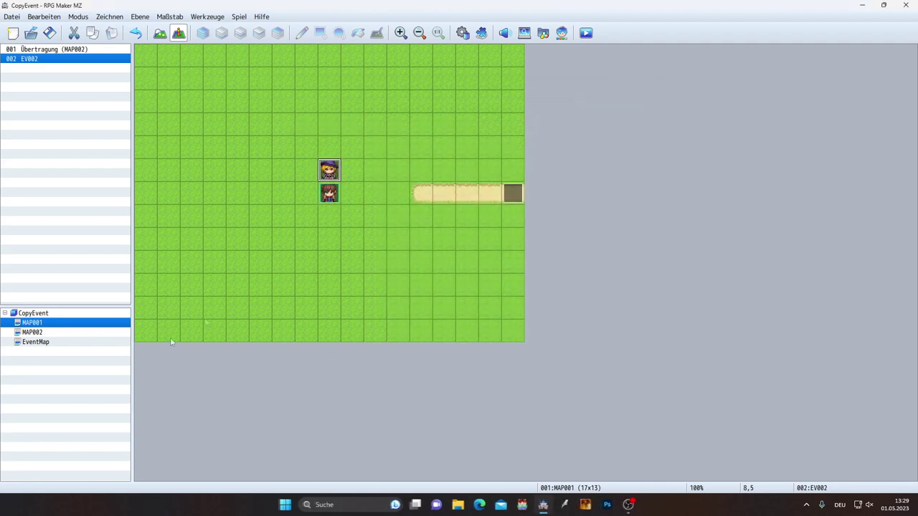
# Change the battle troop of the Zombie event on EventMap to 0006 Zombie, and save the event.
pyautogui.click(52, 345)
pyautogui.doubleClick(146, 55)
pyautogui.click(445, 148)
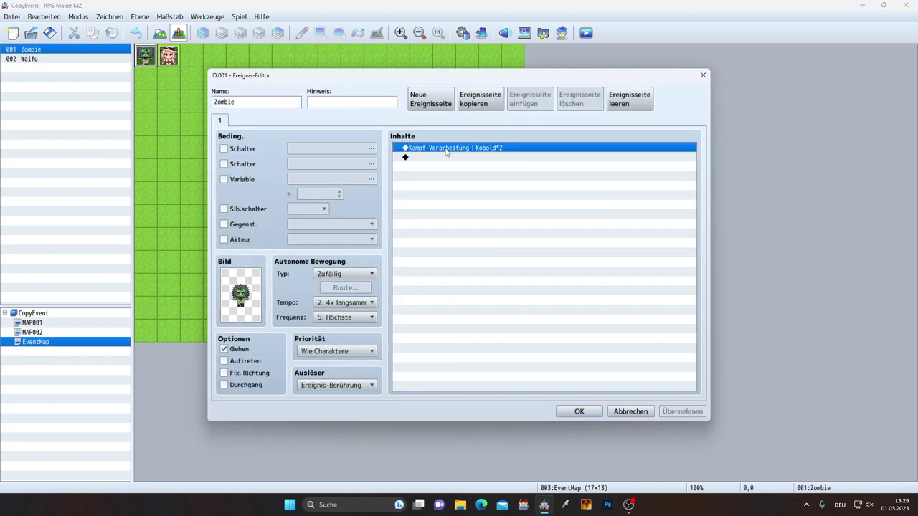
pyautogui.doubleClick(446, 148)
pyautogui.click(545, 235)
pyautogui.click(536, 307)
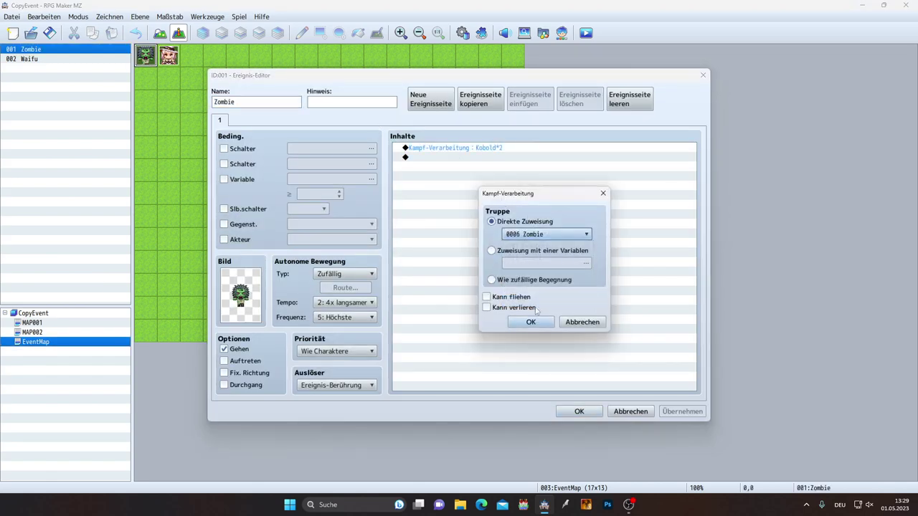
pyautogui.click(532, 322)
pyautogui.click(579, 412)
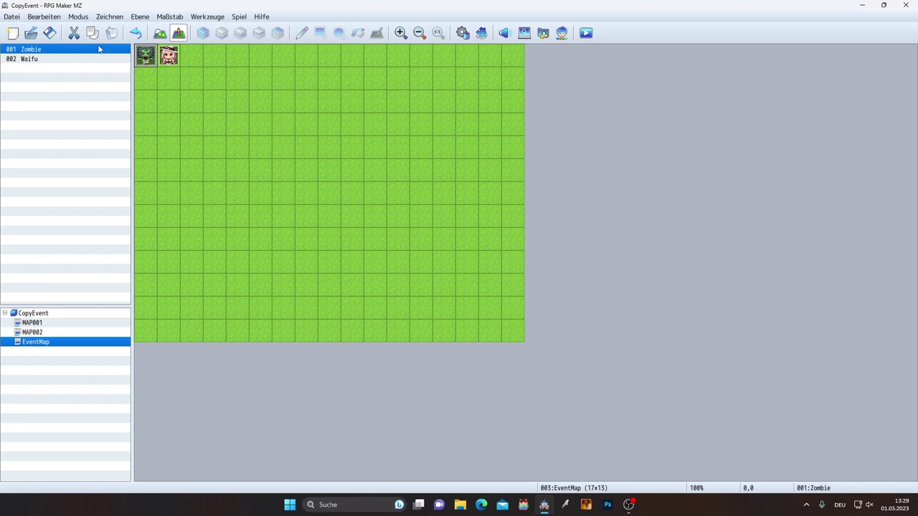
pyautogui.click(586, 32)
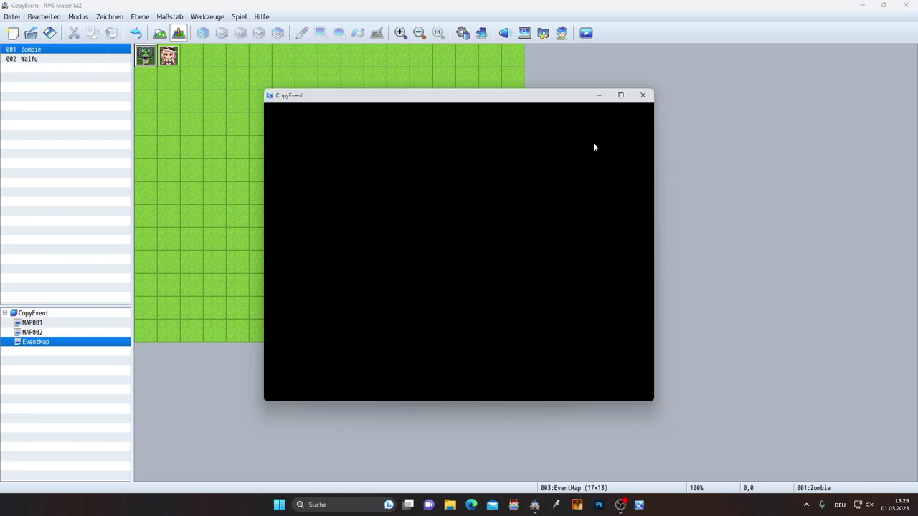
pyautogui.click(643, 95)
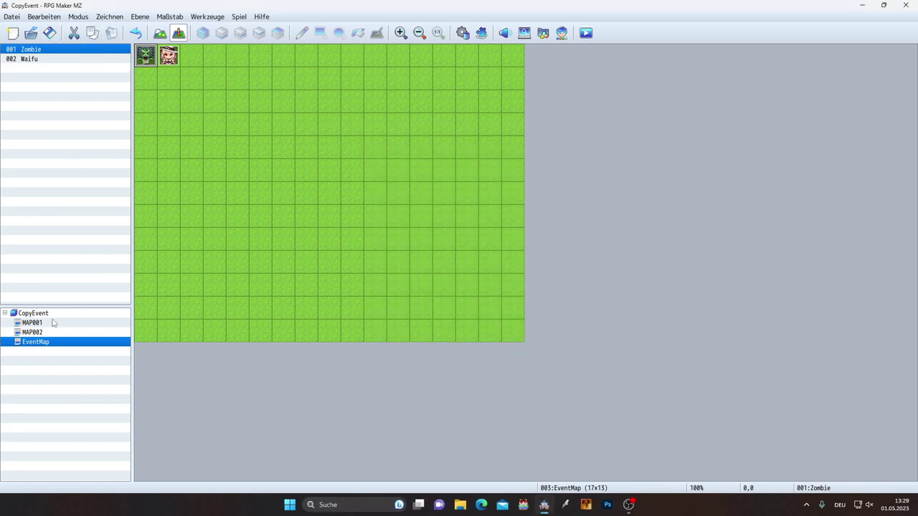
pyautogui.click(53, 323)
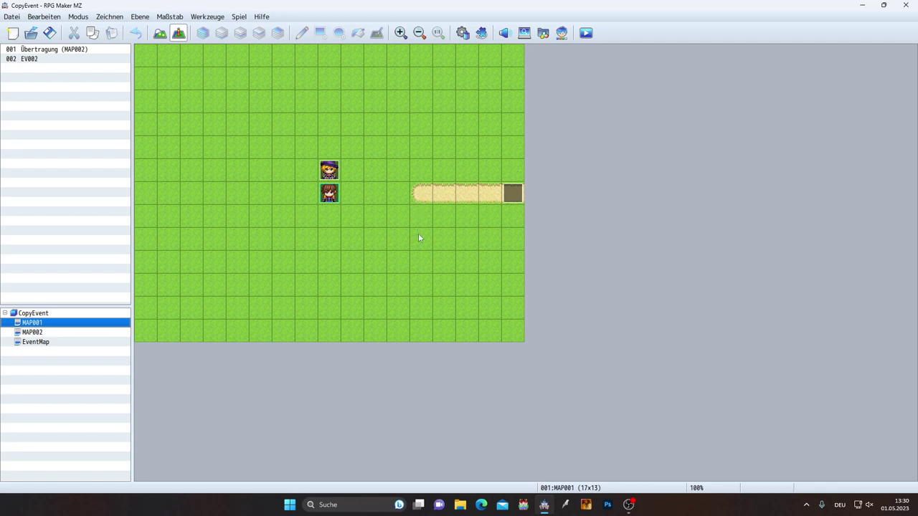
pyautogui.click(463, 33)
pyautogui.click(734, 76)
# Set the CopyEvent plug-in's persist parameter to AUS (false) and save the plug-in settings.
pyautogui.click(481, 33)
pyautogui.doubleClick(362, 130)
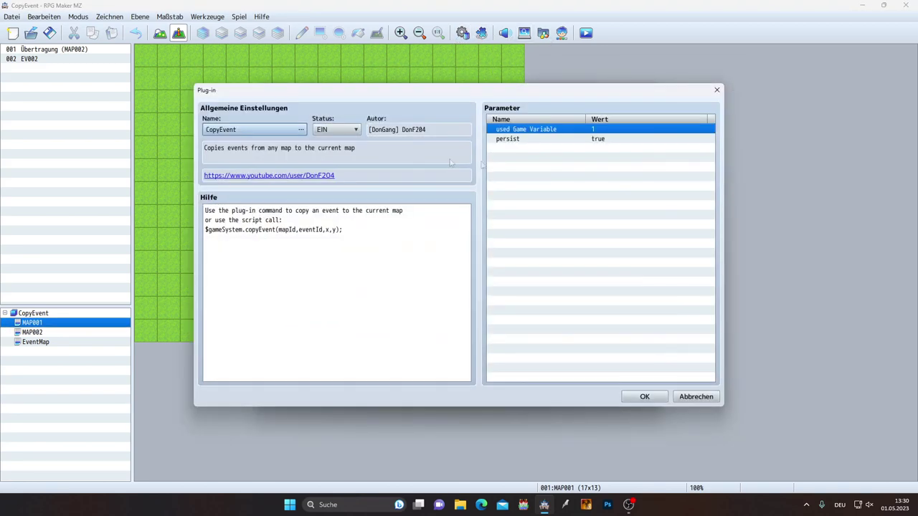
pyautogui.click(534, 140)
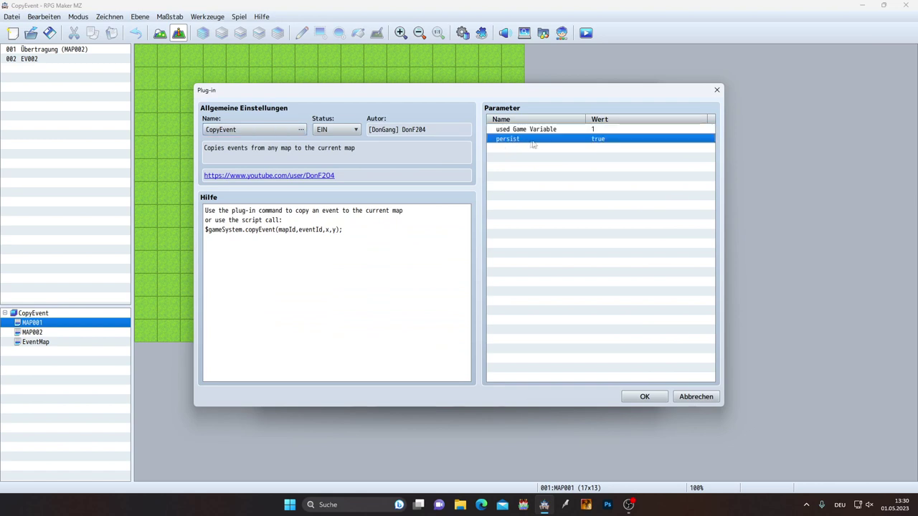
pyautogui.doubleClick(592, 143)
pyautogui.click(470, 242)
pyautogui.click(370, 244)
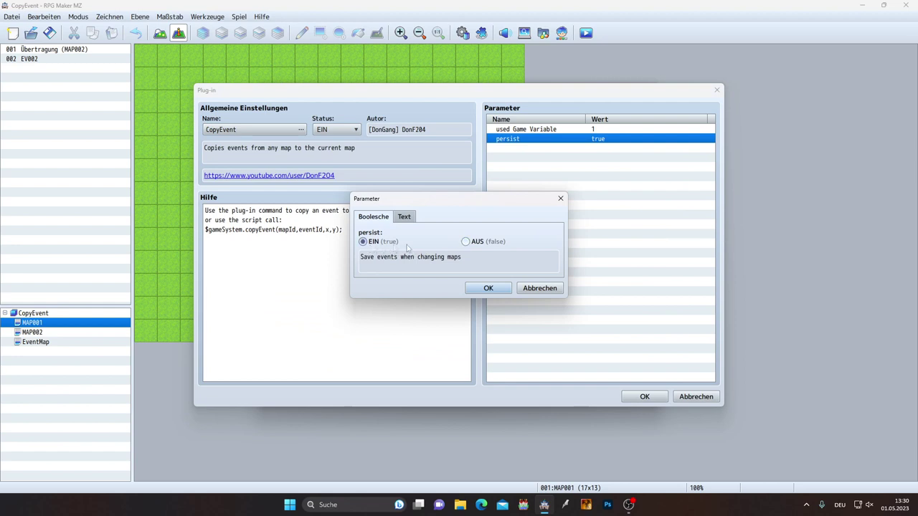
pyautogui.click(468, 244)
pyautogui.click(488, 288)
pyautogui.click(645, 397)
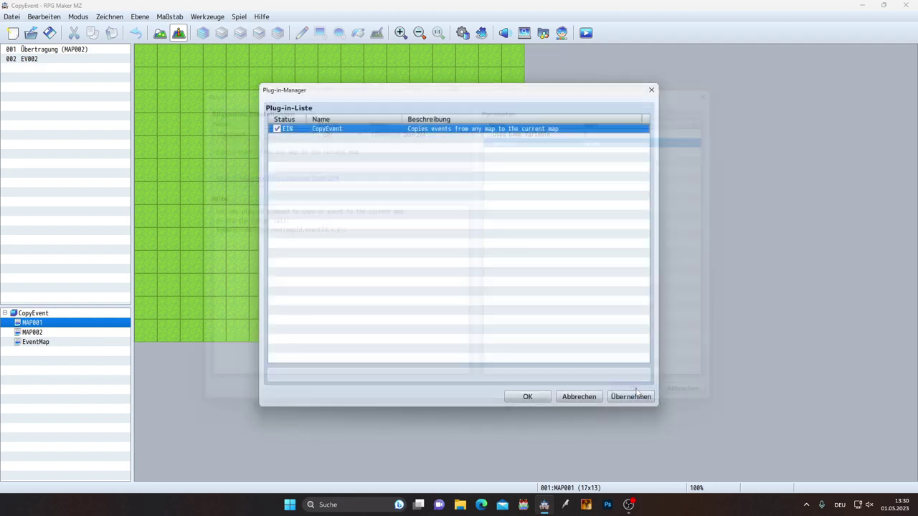
pyautogui.click(527, 396)
# Playtest the project with the witch event copying the Zombie onto MAP001, and close the playtest.
pyautogui.click(586, 33)
pyautogui.press('Return')
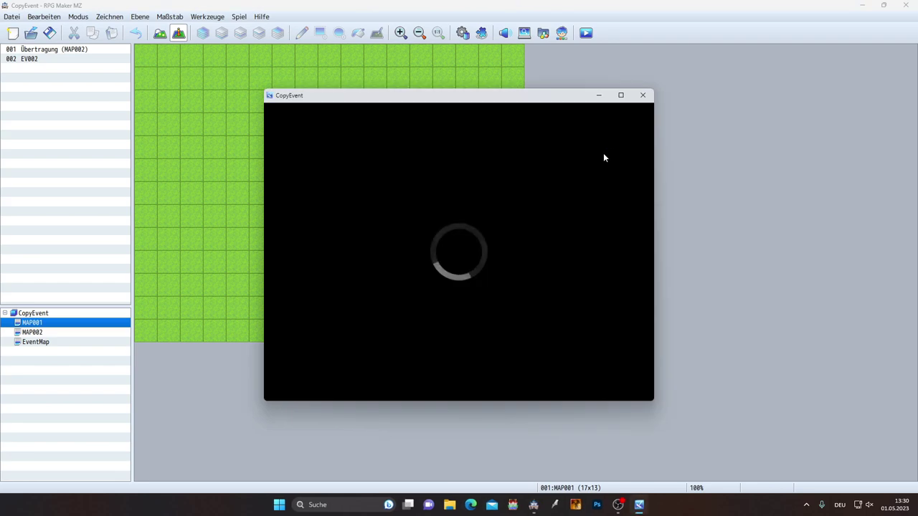
pyautogui.press('Return')
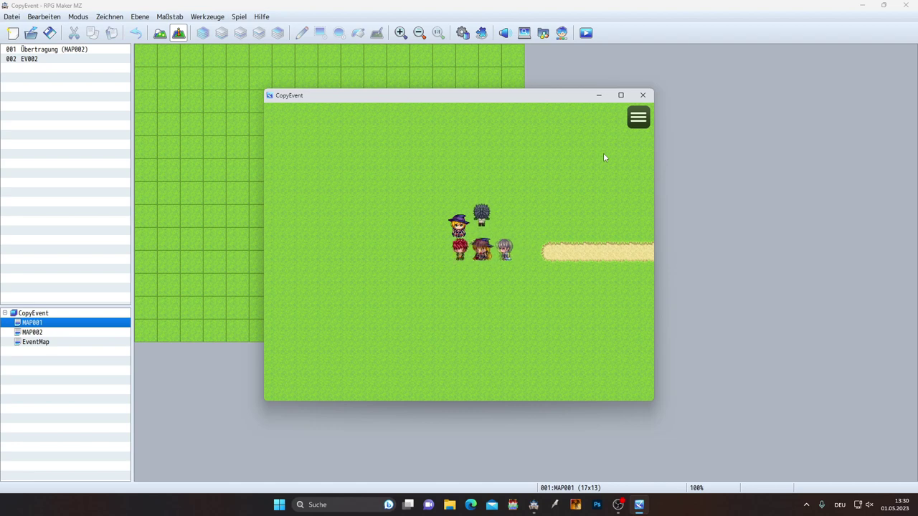
pyautogui.click(641, 96)
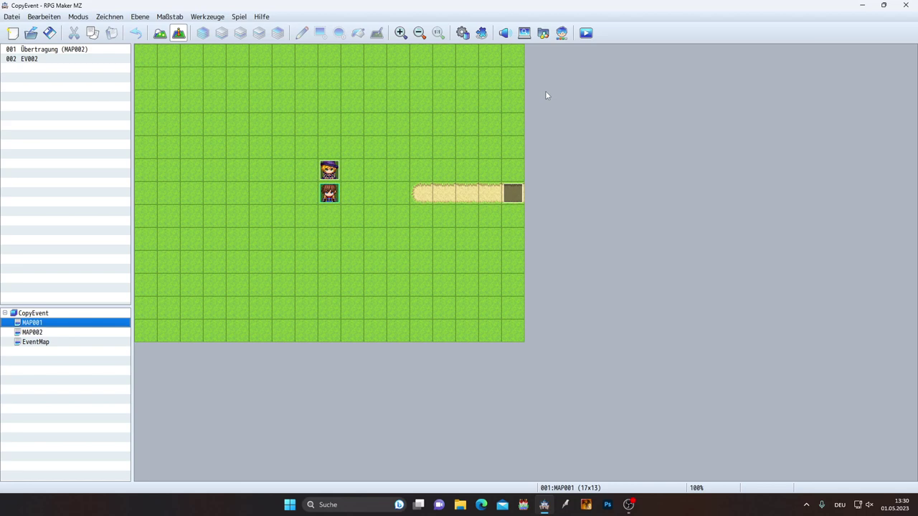
# Try to set the CopyEvent plug-in's persist parameter back to EIN (true).
pyautogui.click(481, 33)
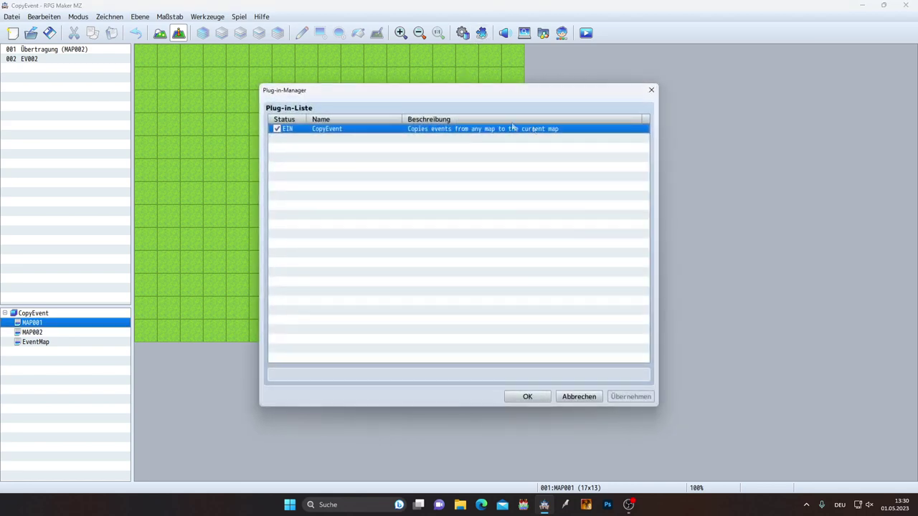
pyautogui.doubleClick(473, 130)
pyautogui.click(599, 140)
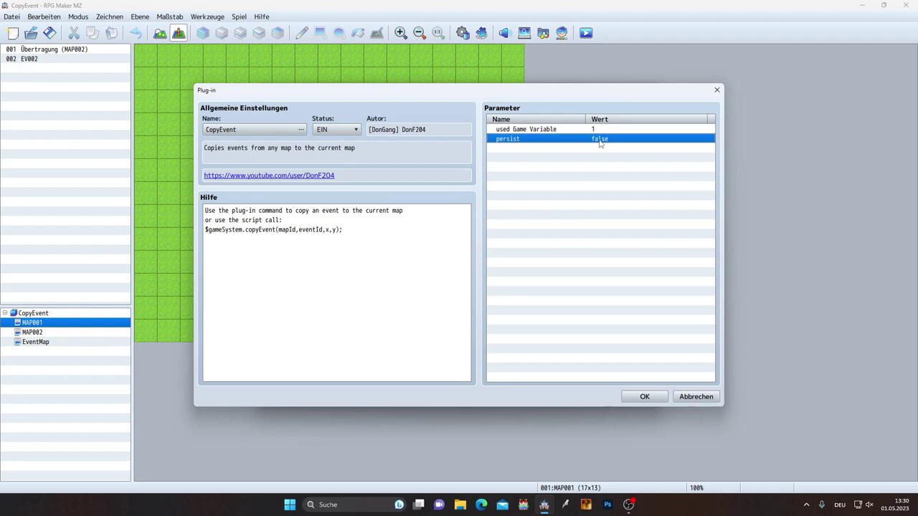
pyautogui.doubleClick(600, 140)
pyautogui.click(363, 242)
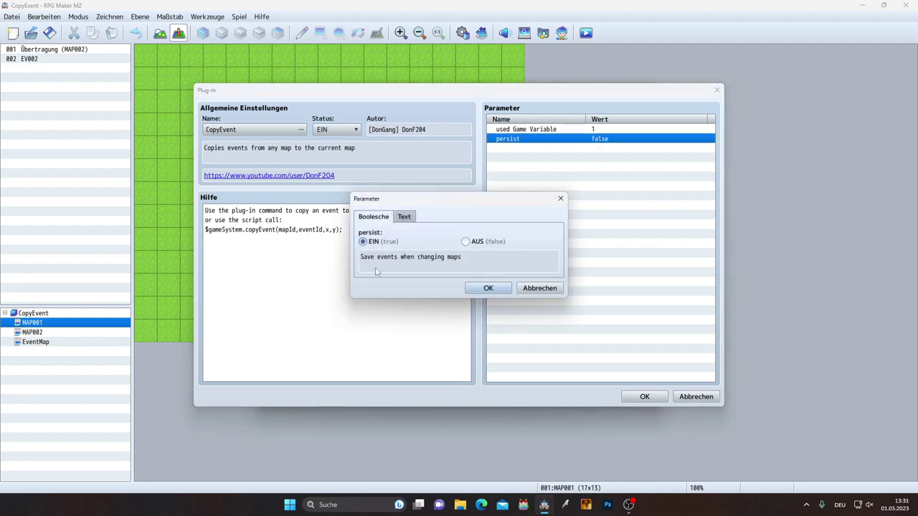
pyautogui.click(487, 289)
pyautogui.click(704, 395)
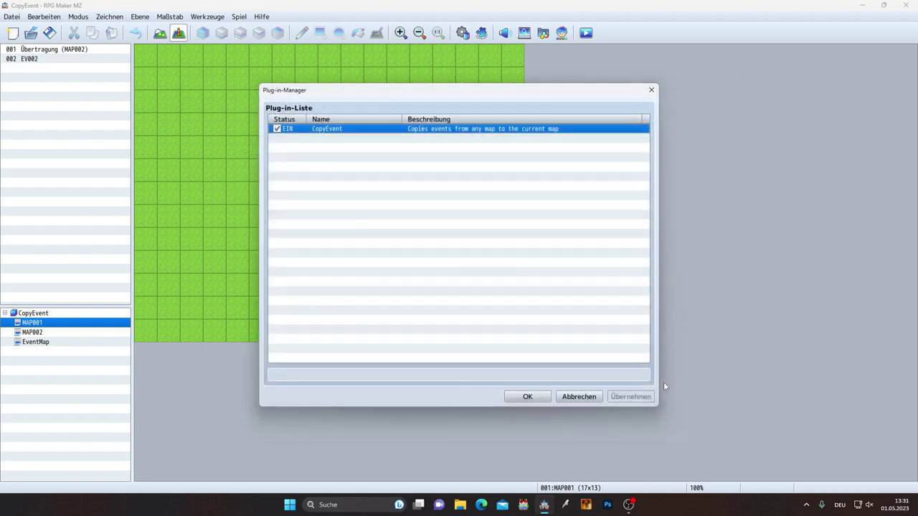
# Set the CopyEvent plug-in's persist parameter to EIN (true).
pyautogui.doubleClick(394, 130)
pyautogui.doubleClick(545, 139)
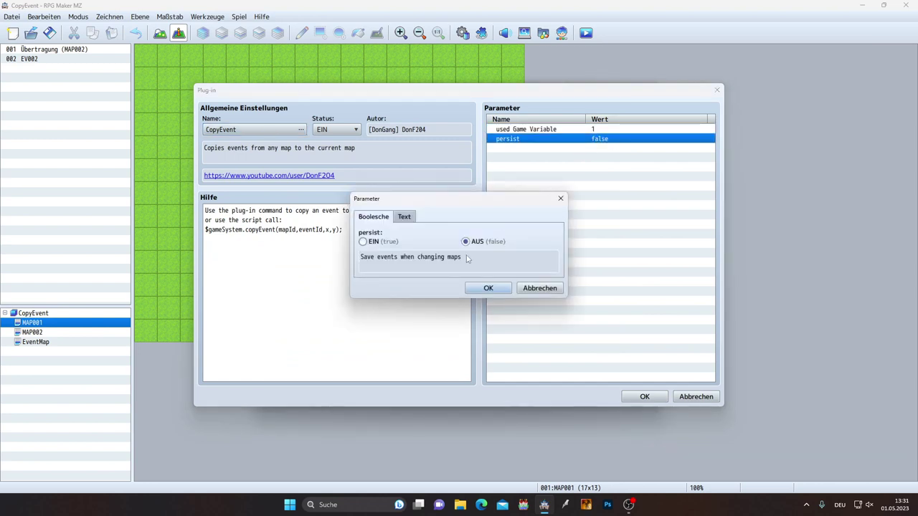
pyautogui.click(370, 243)
pyautogui.click(488, 288)
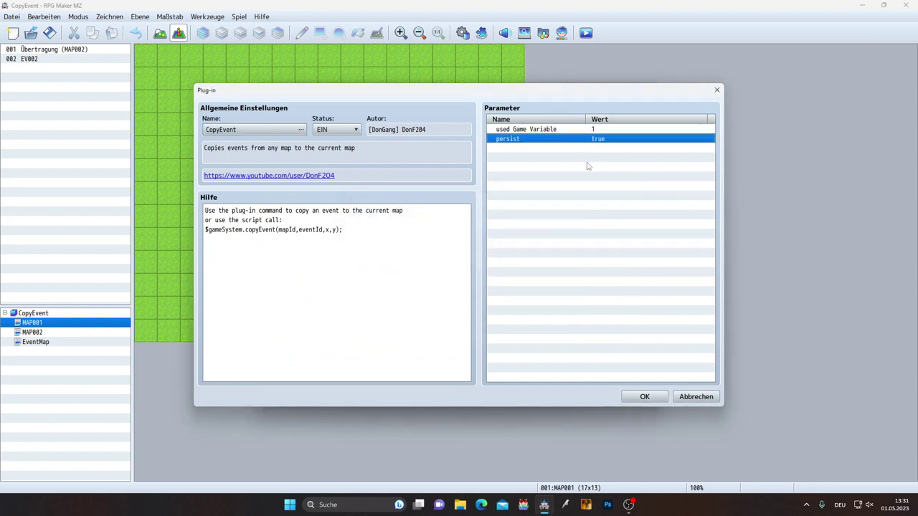
# Examine which game variable is assigned to the used Game Variable parameter, keeping 0001 Event Speicherort selected.
pyautogui.click(568, 130)
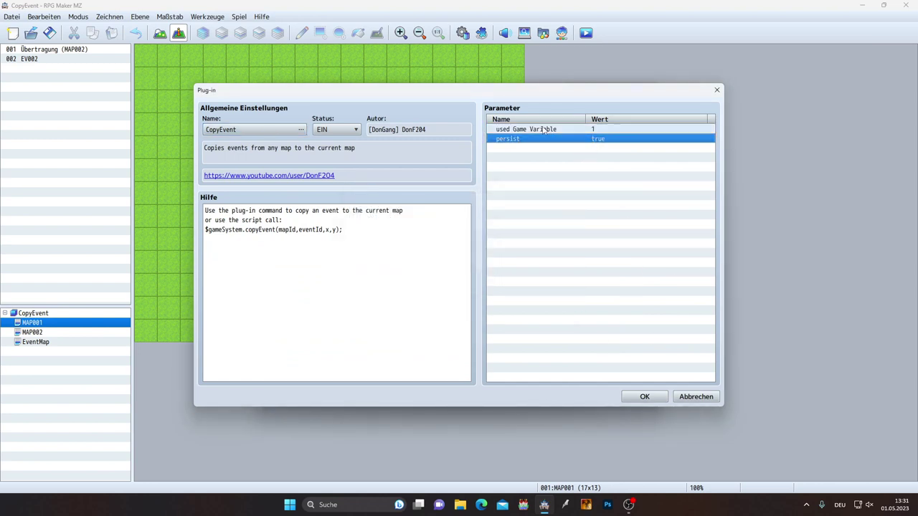
pyautogui.doubleClick(543, 132)
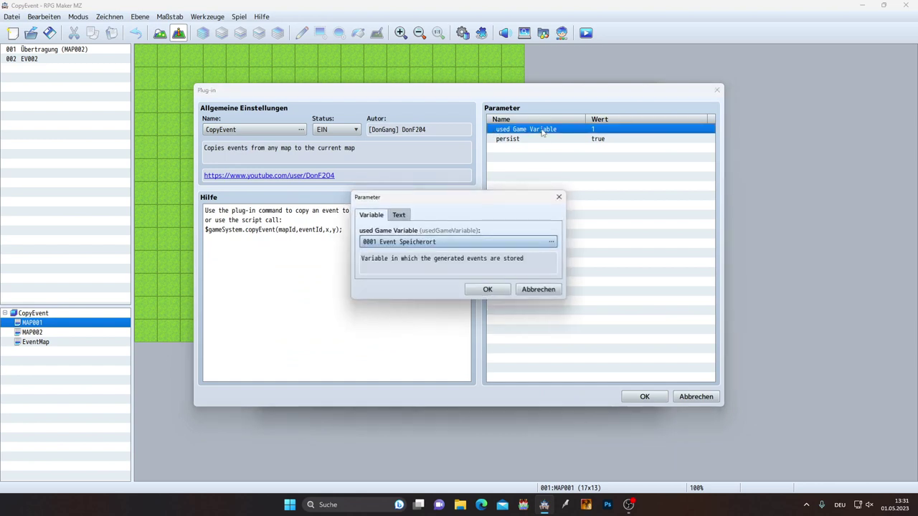
pyautogui.doubleClick(513, 244)
pyautogui.moveTo(495, 174); pyautogui.dragTo(474, 153)
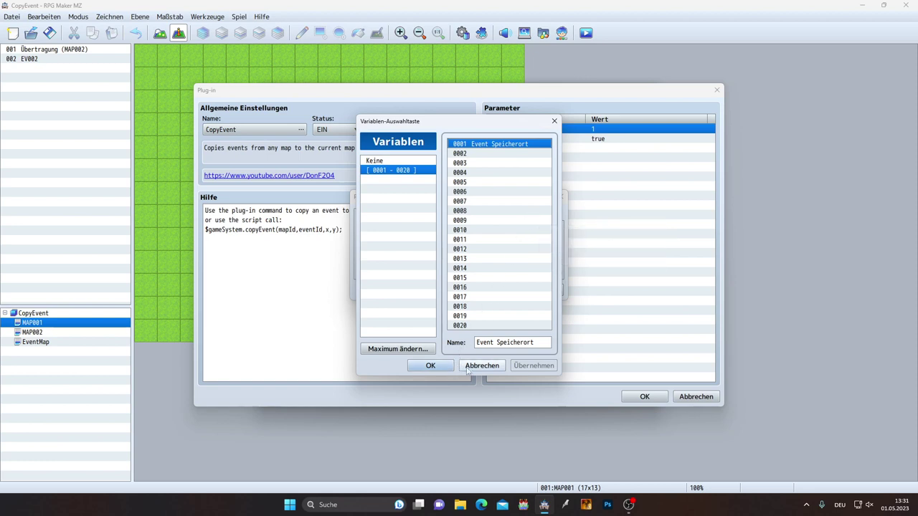
pyautogui.click(434, 366)
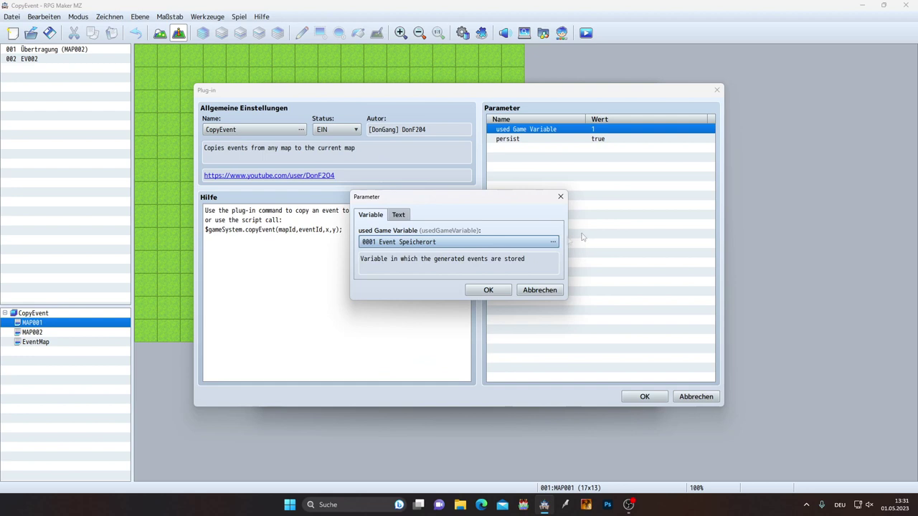
pyautogui.click(489, 291)
# Switch the CopyEvent plug-in's persist parameter to AUS (false).
pyautogui.doubleClick(608, 139)
pyautogui.click(467, 243)
pyautogui.click(488, 288)
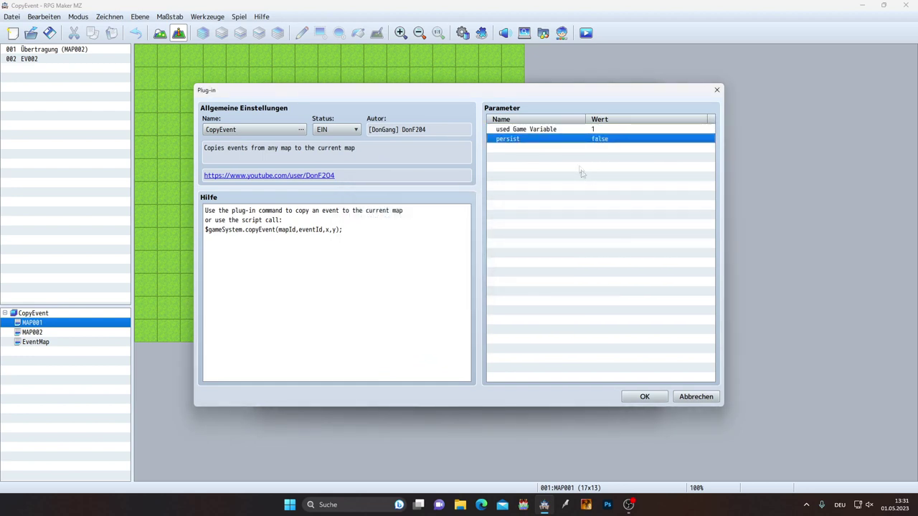
pyautogui.click(518, 130)
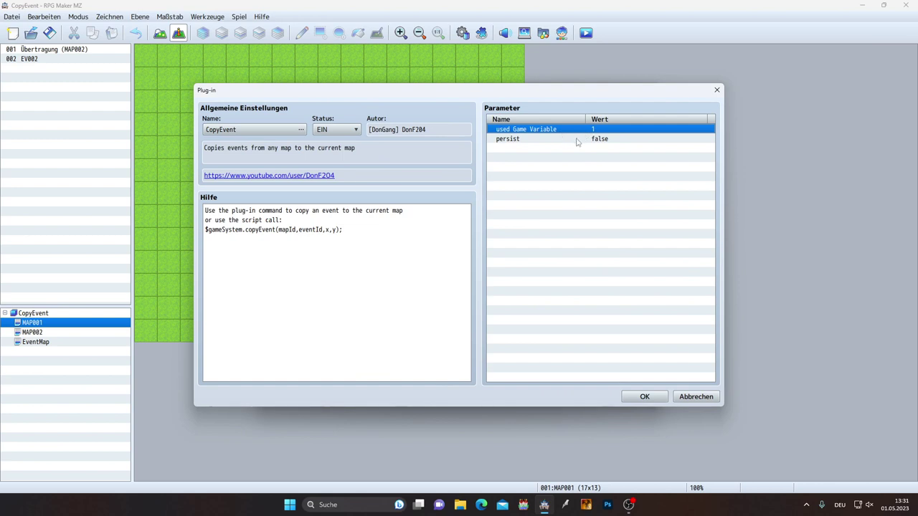
pyautogui.doubleClick(576, 140)
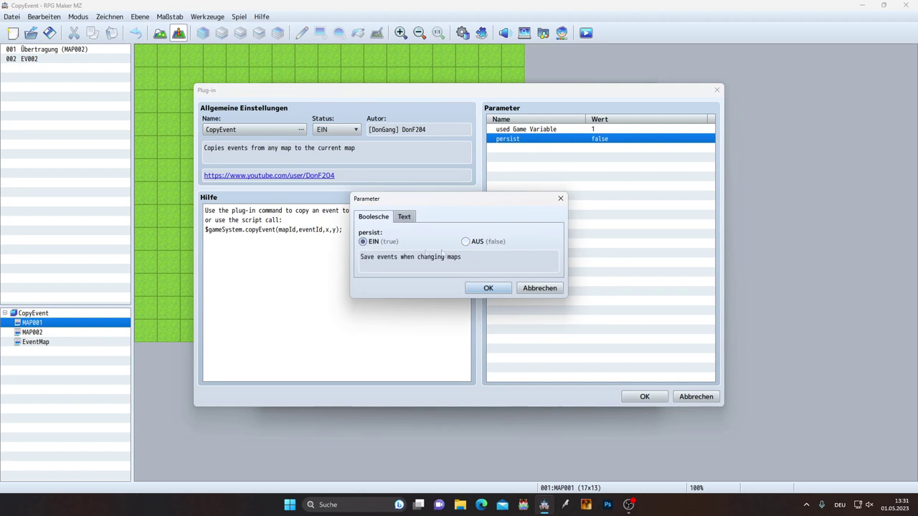
pyautogui.click(466, 242)
pyautogui.click(488, 289)
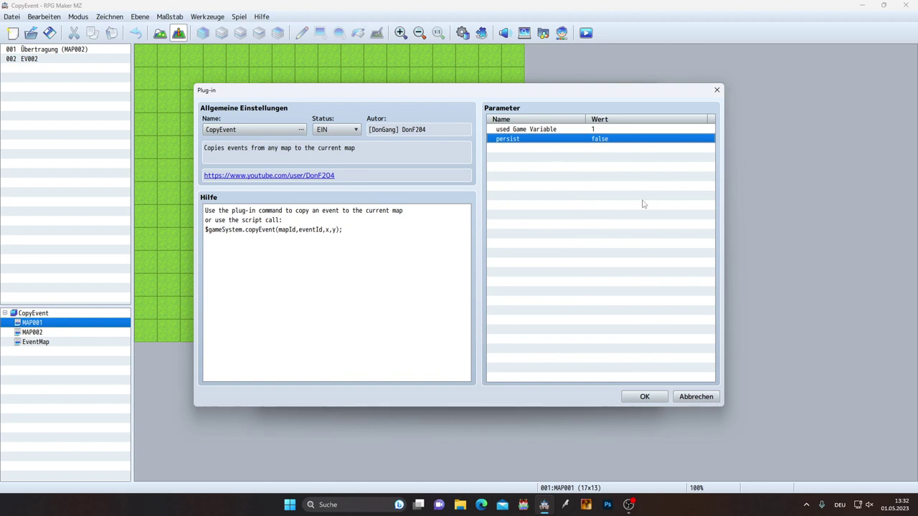
# Name variable 0020 "Event Speicherort" and assign it to the CopyEvent plug-in's used Game Variable parameter.
pyautogui.doubleClick(599, 130)
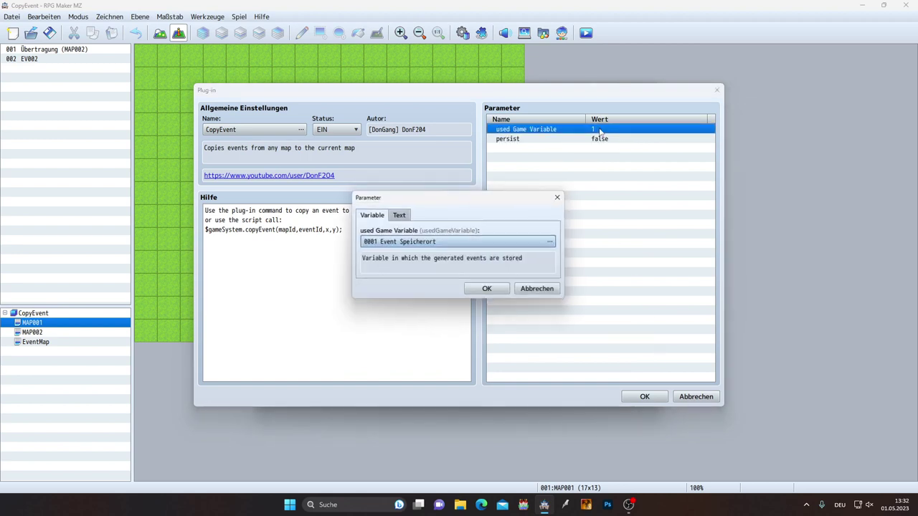
pyautogui.doubleClick(466, 243)
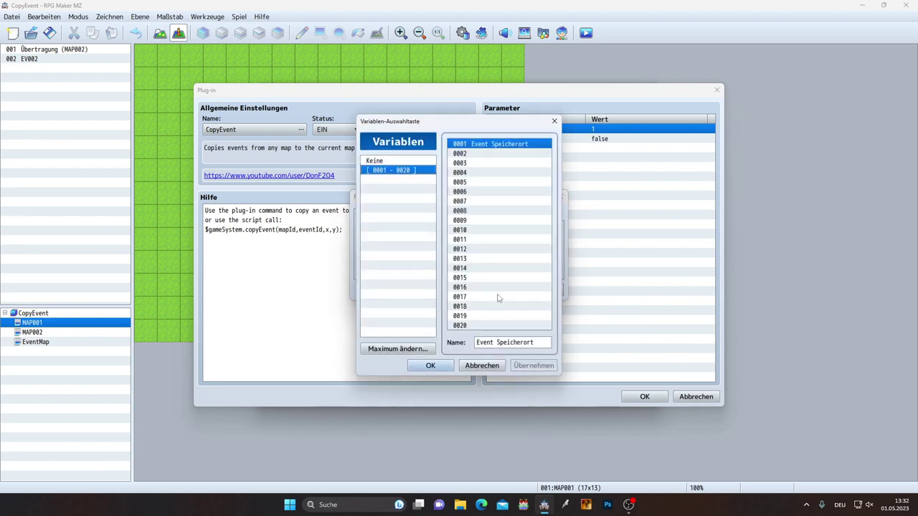
pyautogui.moveTo(506, 163); pyautogui.dragTo(502, 288)
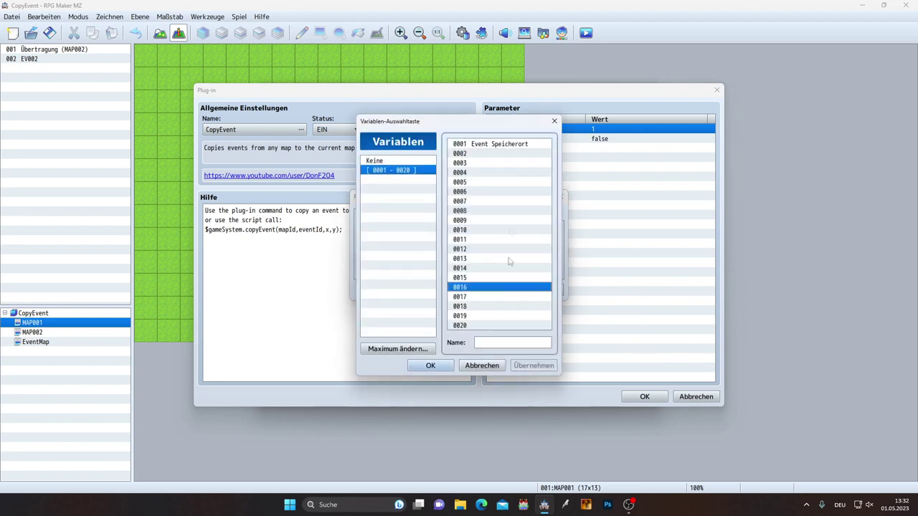
pyautogui.click(466, 145)
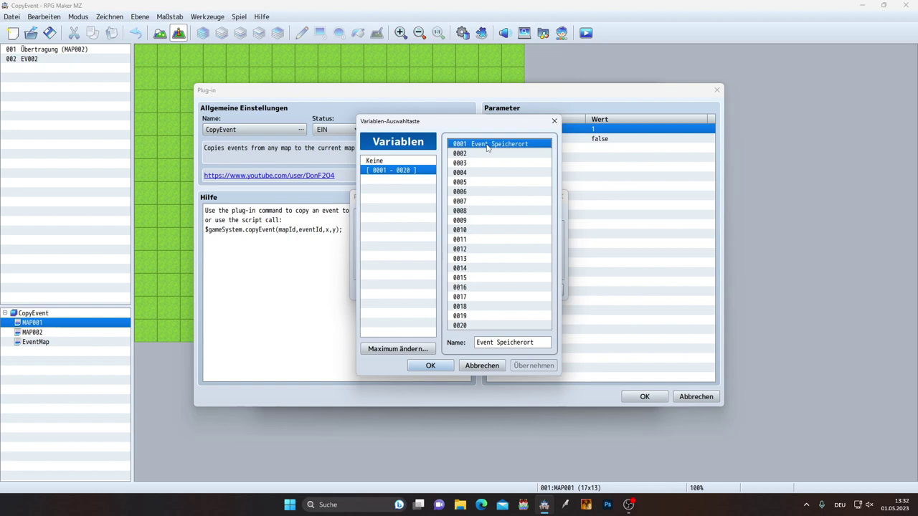
pyautogui.doubleClick(484, 145)
pyautogui.click(470, 247)
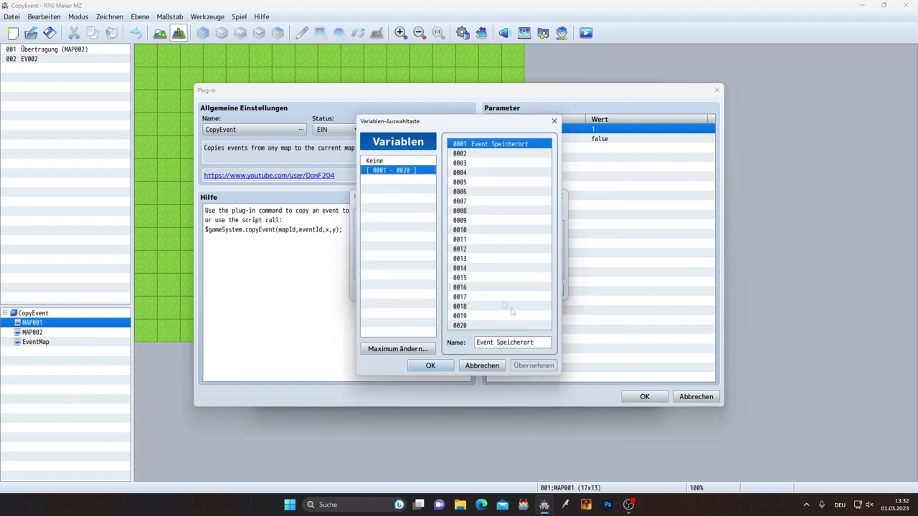
pyautogui.click(471, 326)
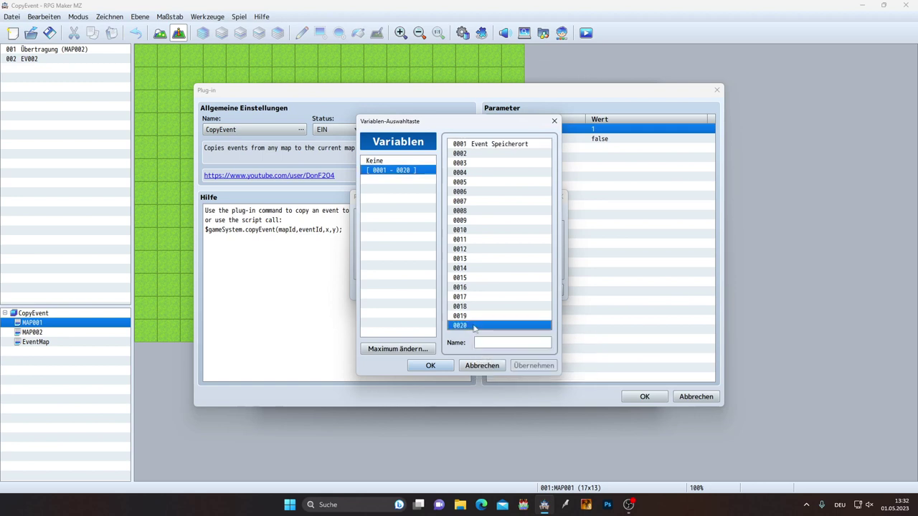
pyautogui.click(492, 343)
pyautogui.write('Ev')
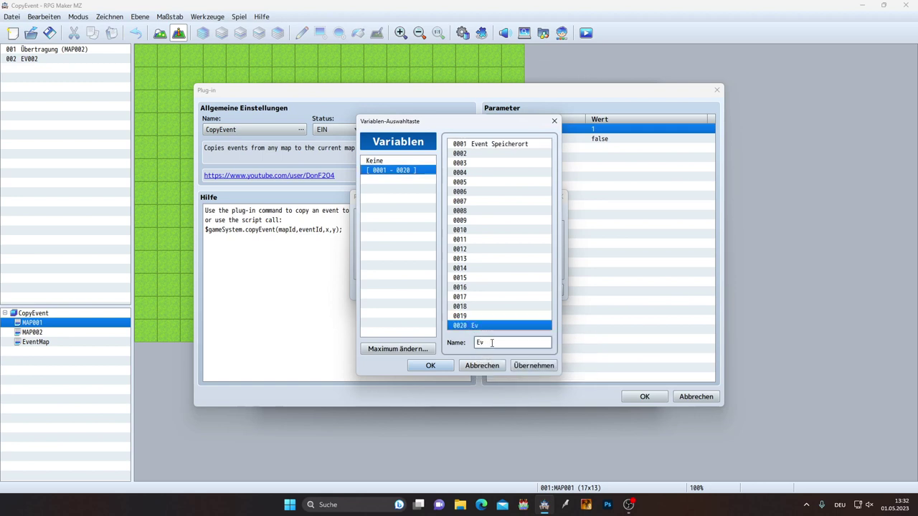
pyautogui.write('ent Speicherort')
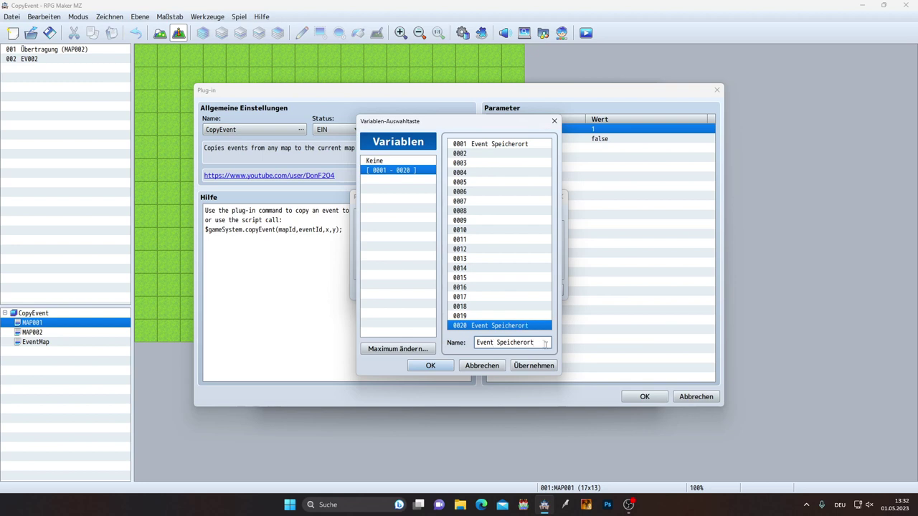
pyautogui.click(431, 365)
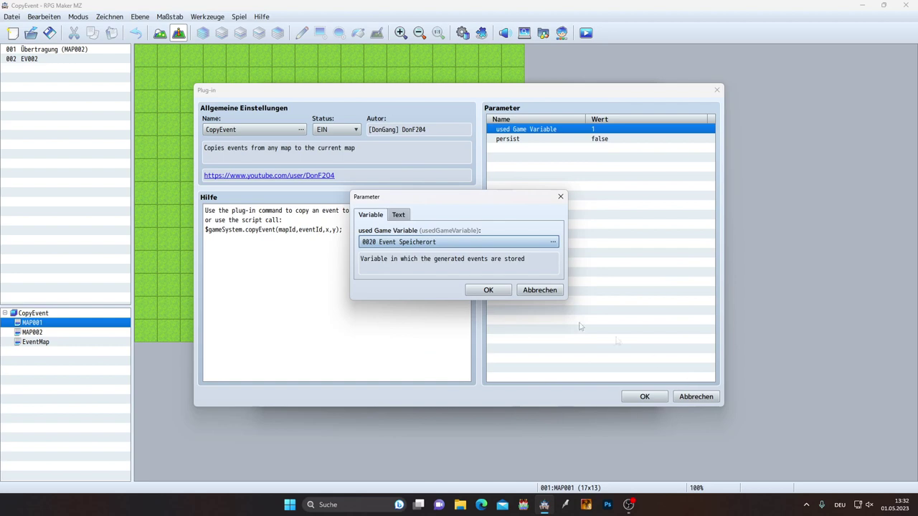
pyautogui.click(489, 289)
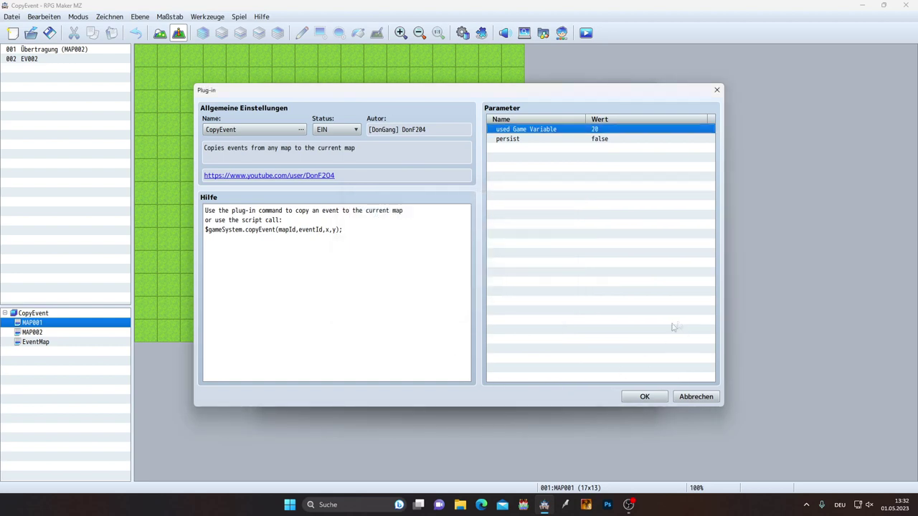
# Confirm the CopyEvent plug-in settings, apply them to the project and close the Plug-in Manager.
pyautogui.click(644, 397)
pyautogui.click(630, 397)
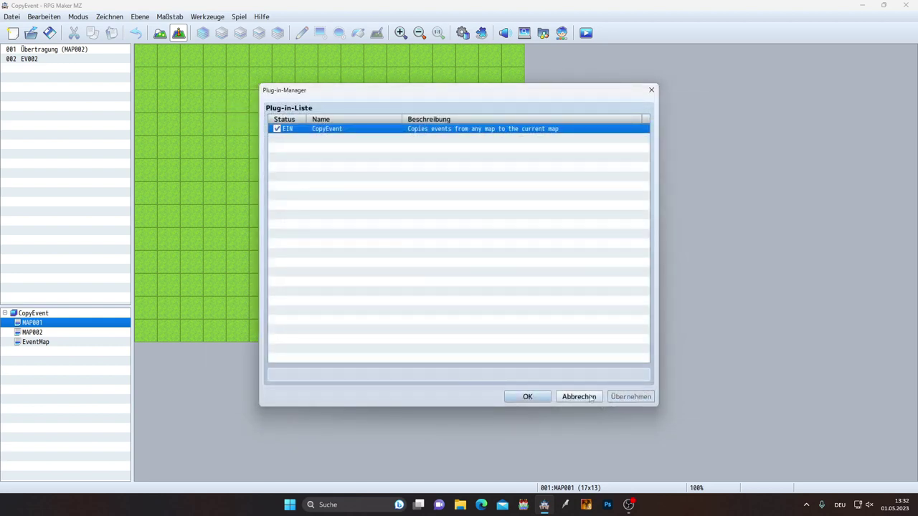
pyautogui.click(528, 397)
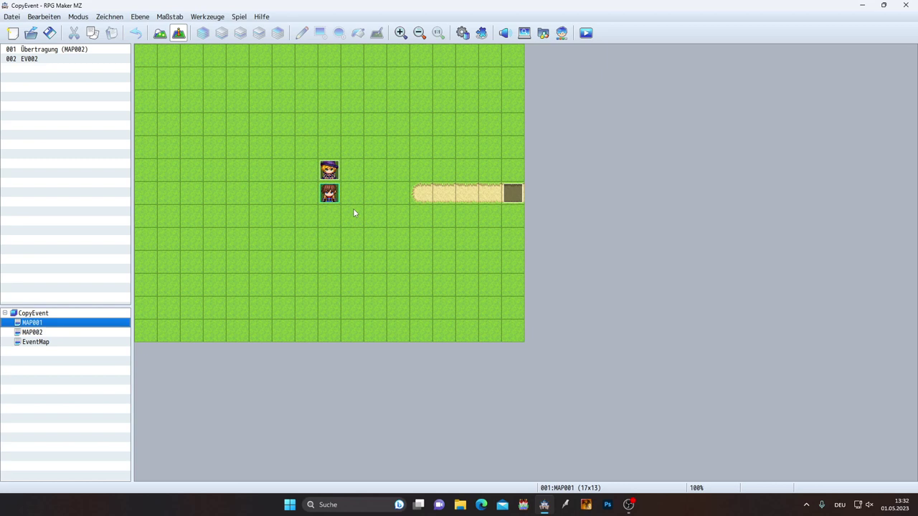
pyautogui.hotkey('ctrl', 'r')
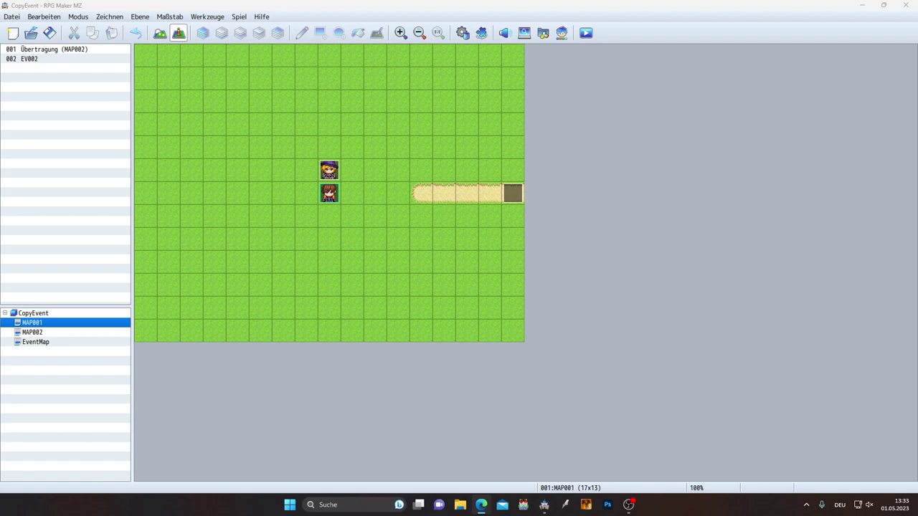